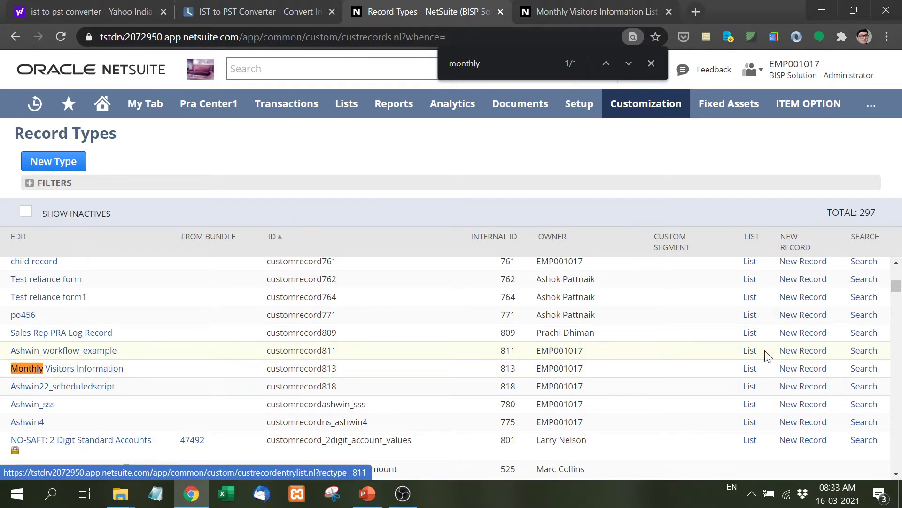
- Look through the Monthly Visitors Information list for records without a marital status and turn off inline editing
click(593, 13)
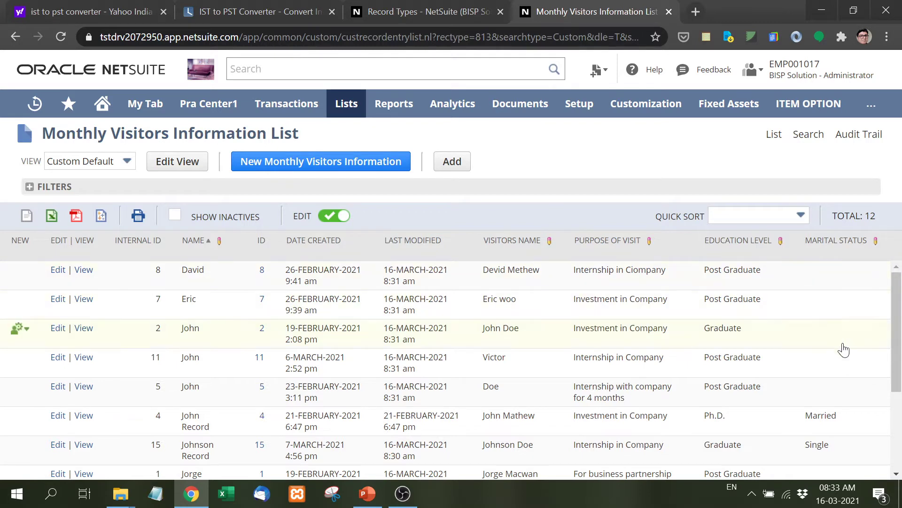
scroll(802, 353, down, 3)
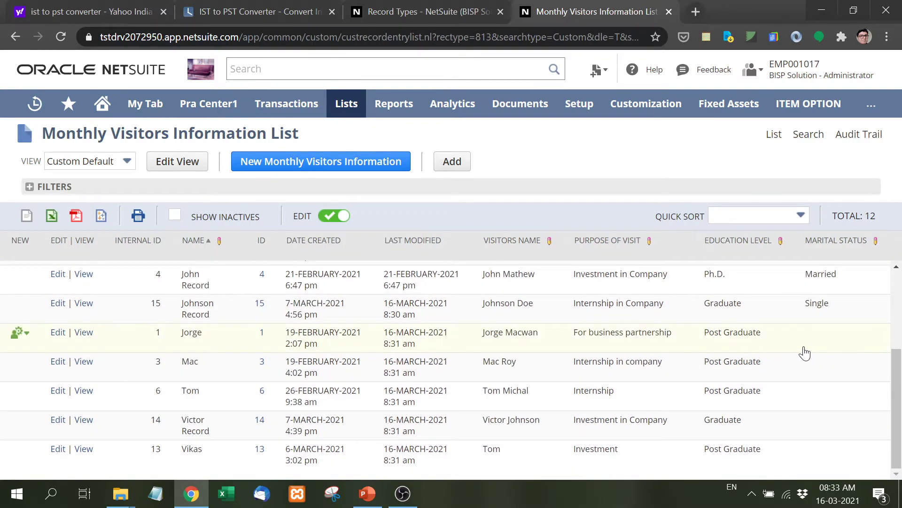
scroll(805, 352, up, 3)
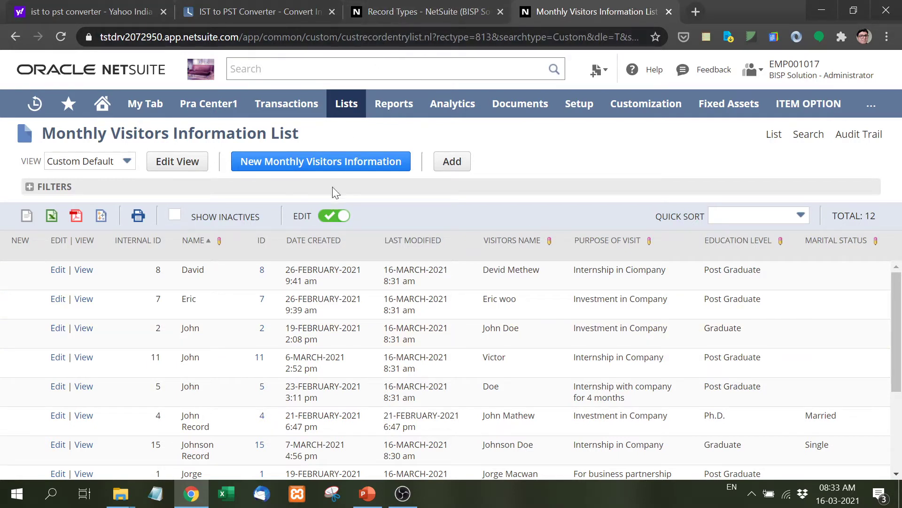
click(323, 217)
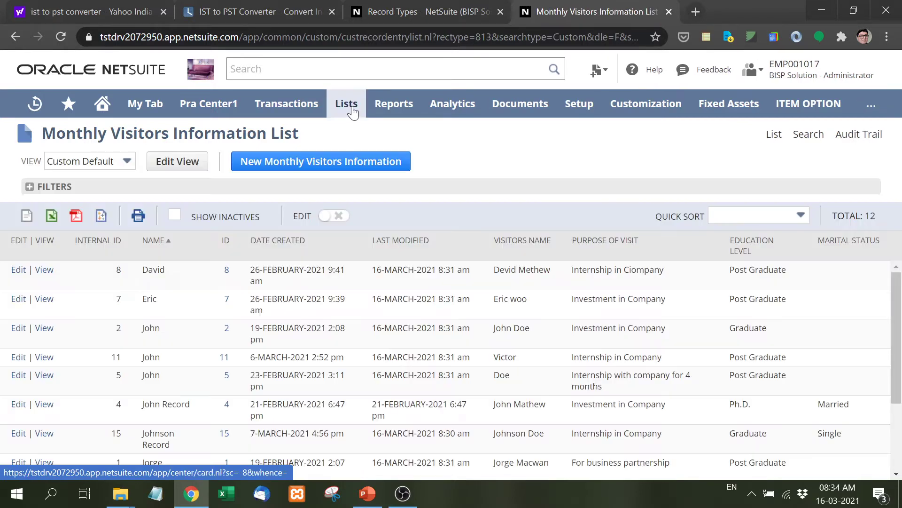
- Open the Mass Updates page in a separate browser tab and switch to it
mouse_move(346, 104)
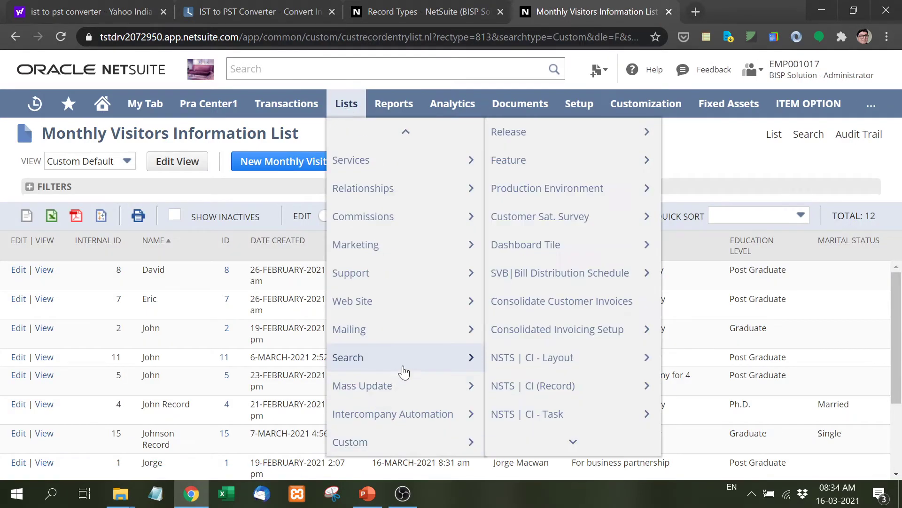
mouse_move(400, 391)
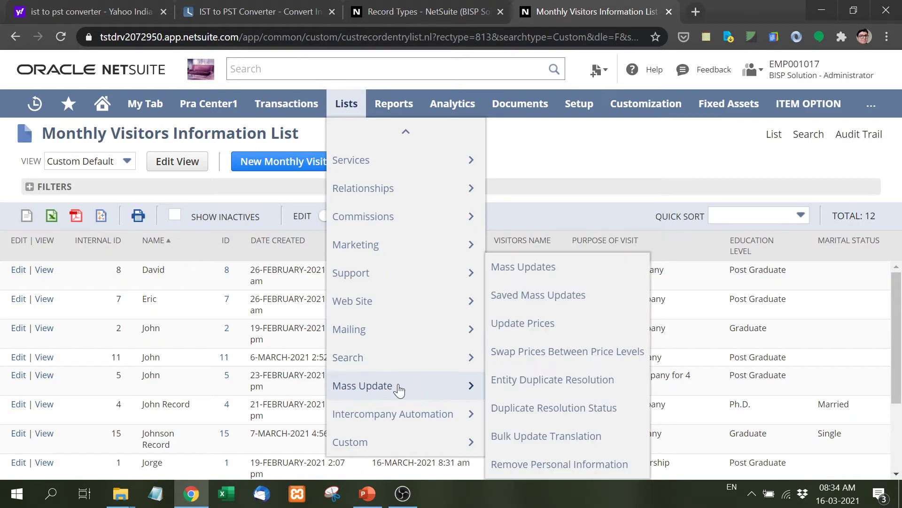
middle_click(522, 273)
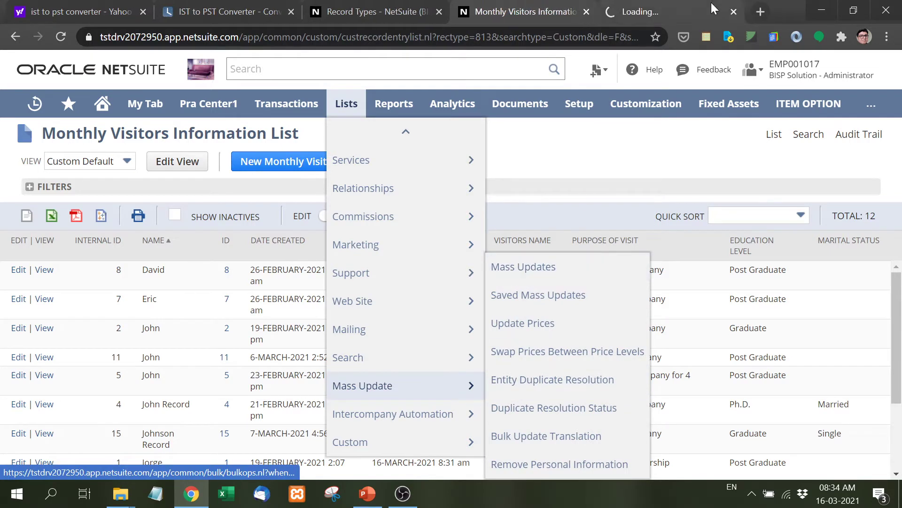
click(670, 13)
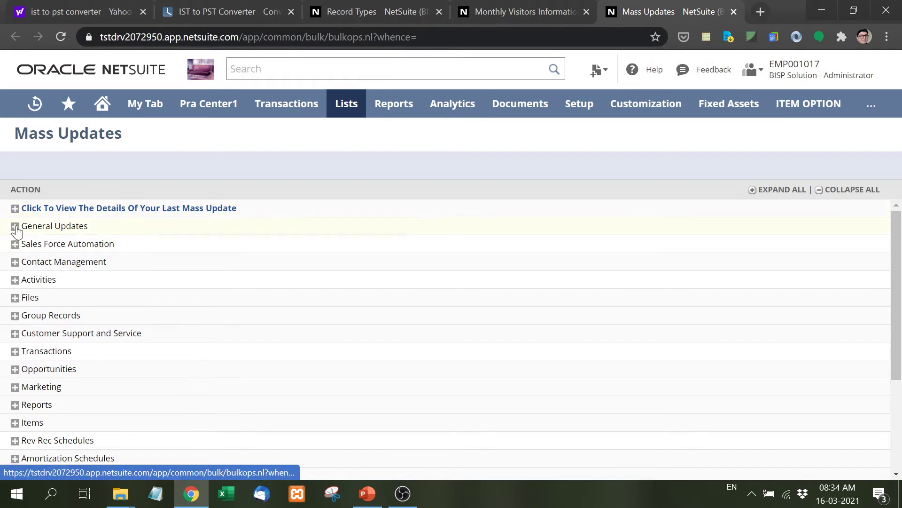
- Start a general mass update for the Monthly Visitors Information custom record in a separate browser tab
click(14, 226)
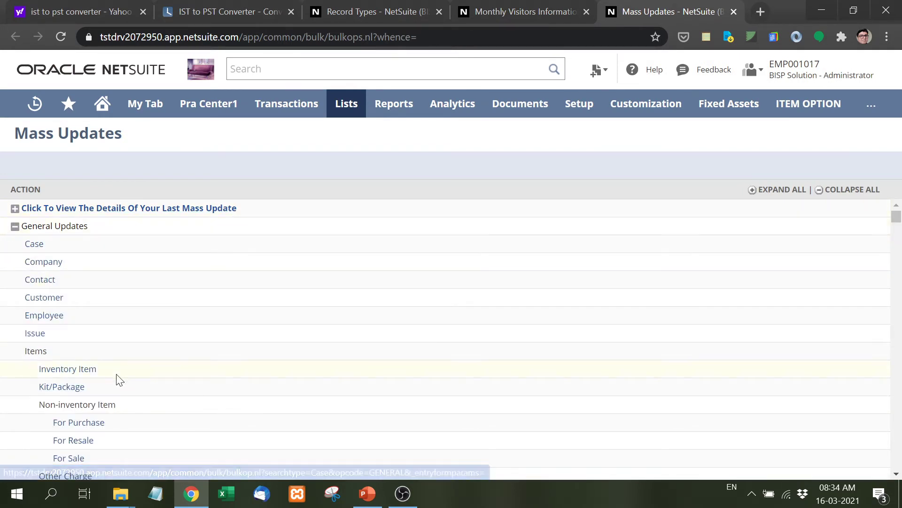
click(15, 228)
click(15, 227)
scroll(105, 369, down, 10)
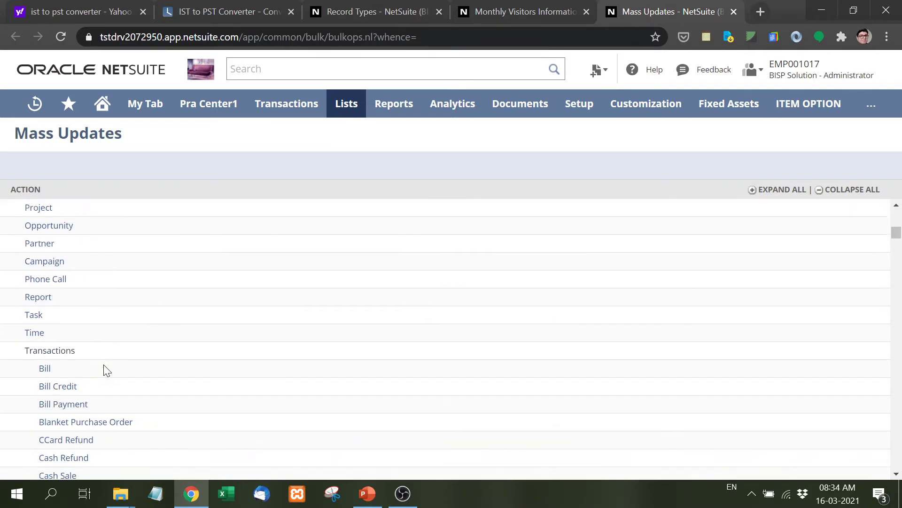
scroll(105, 369, down, 15)
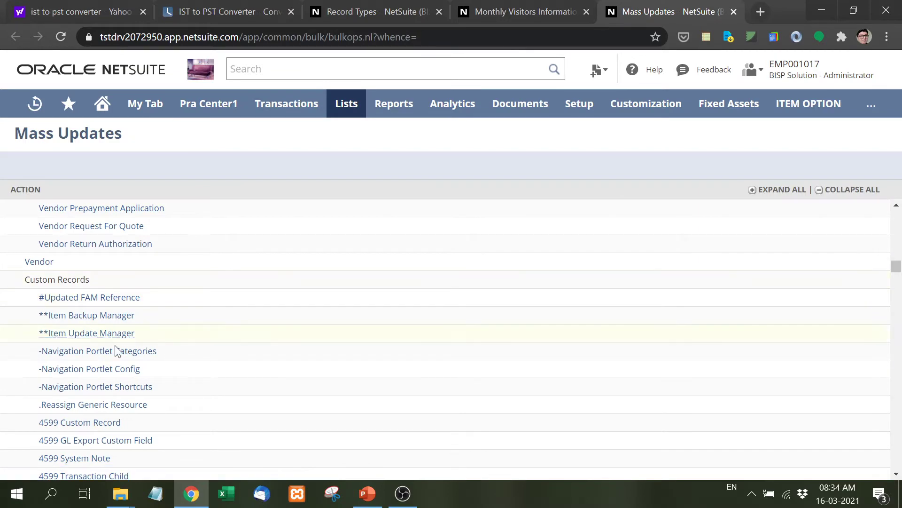
scroll(130, 398, down, 20)
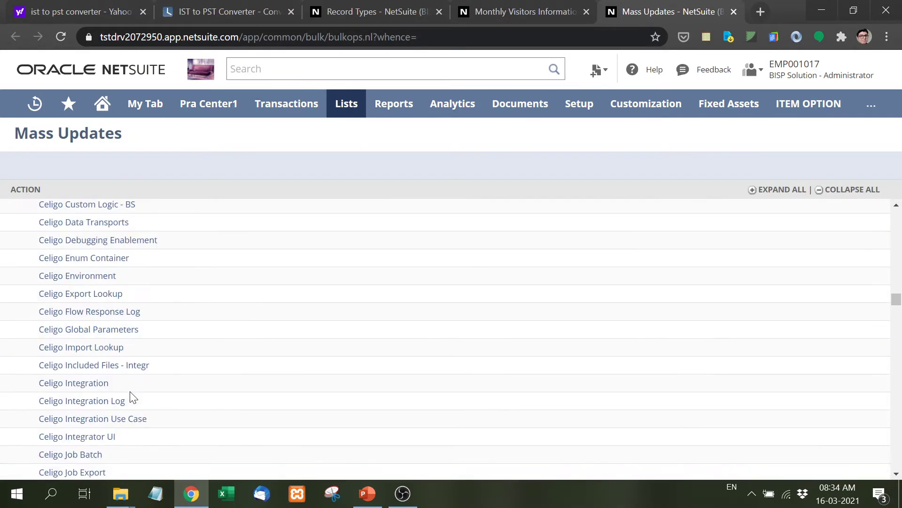
scroll(131, 395, down, 20)
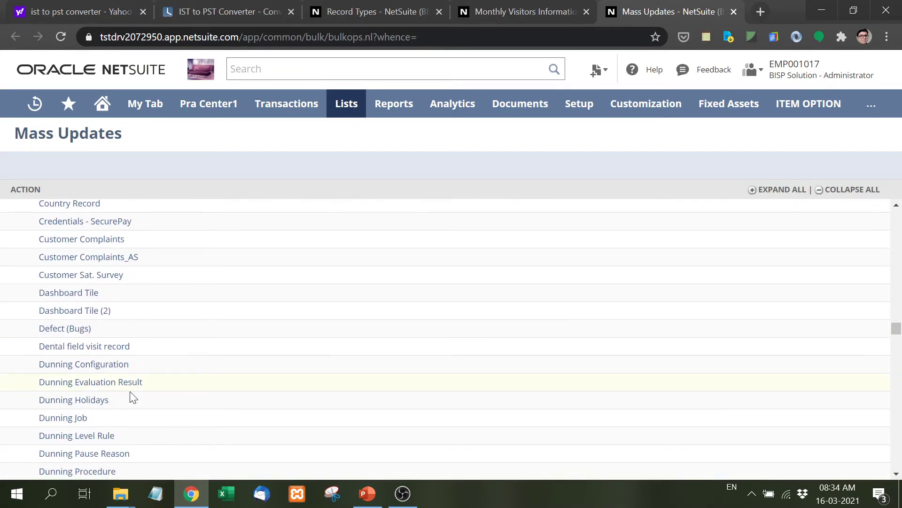
scroll(131, 395, down, 10)
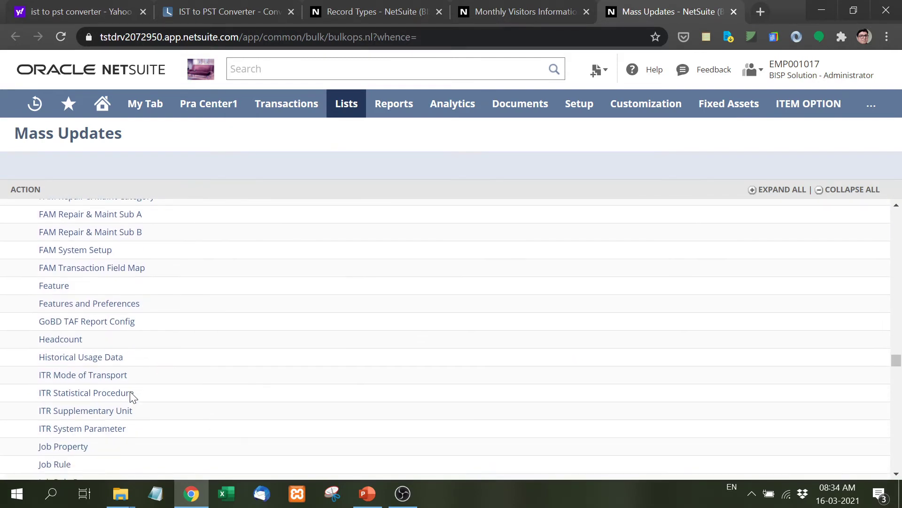
scroll(132, 397, down, 5)
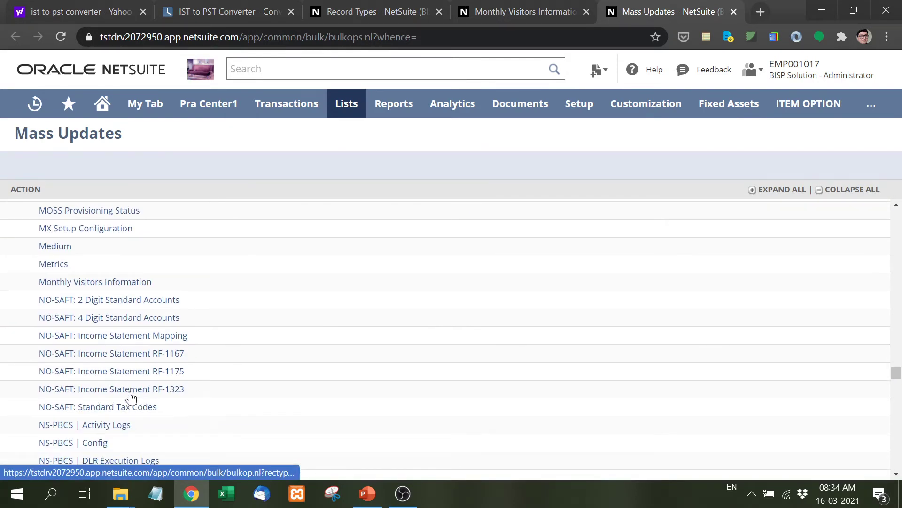
scroll(131, 398, up, 2)
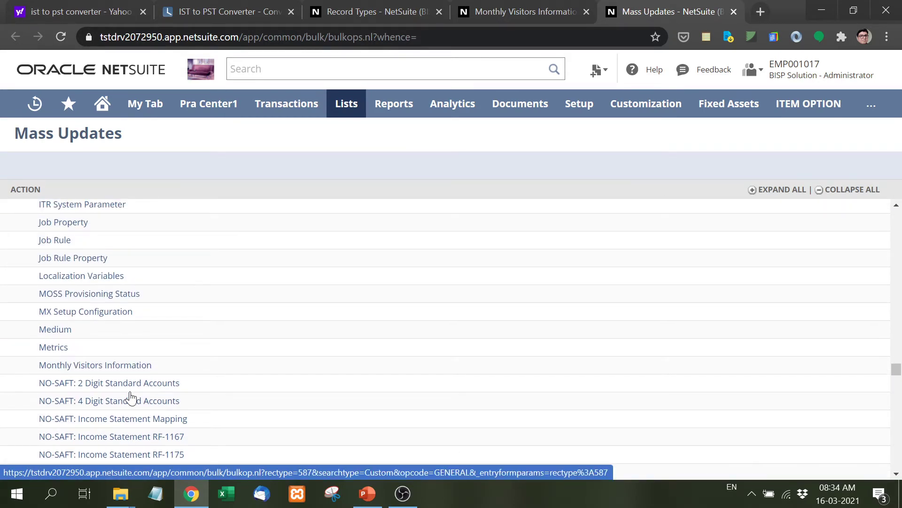
scroll(131, 398, down, 1)
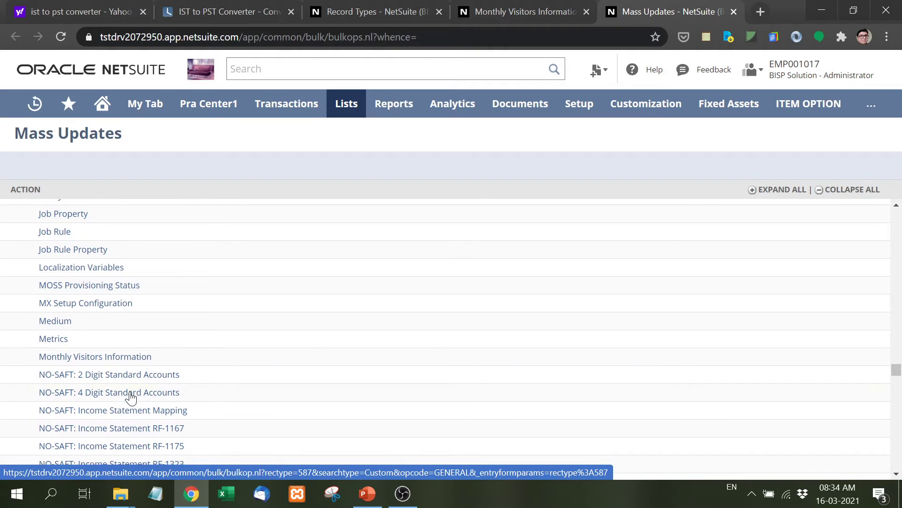
middle_click(128, 358)
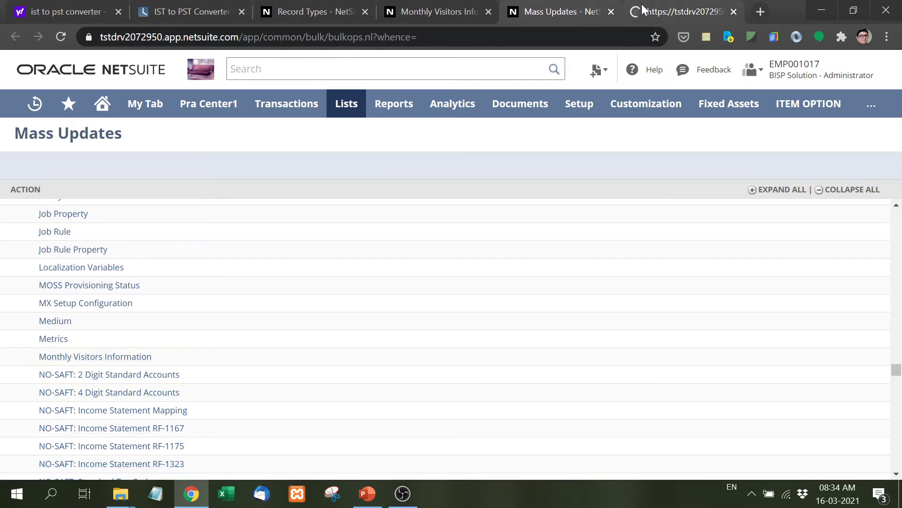
click(644, 10)
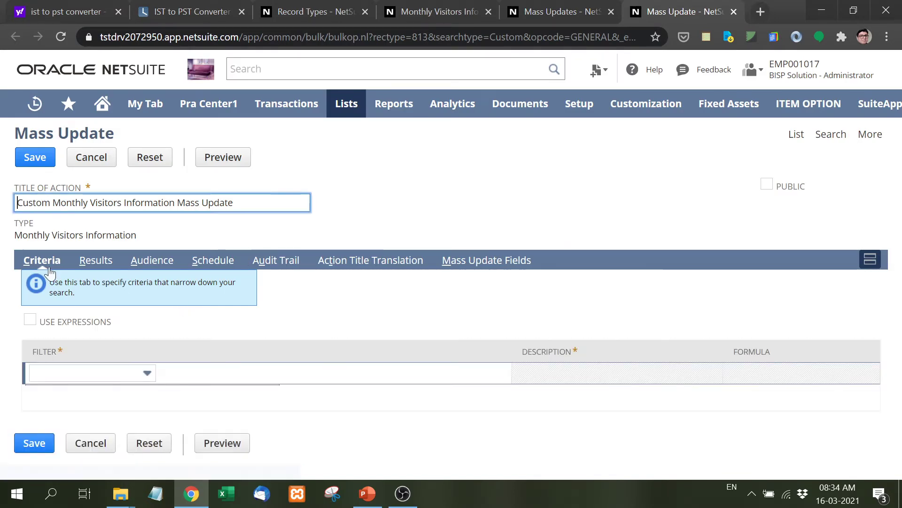
- Add a criteria filter to the mass update so that Marital Status is empty
click(109, 377)
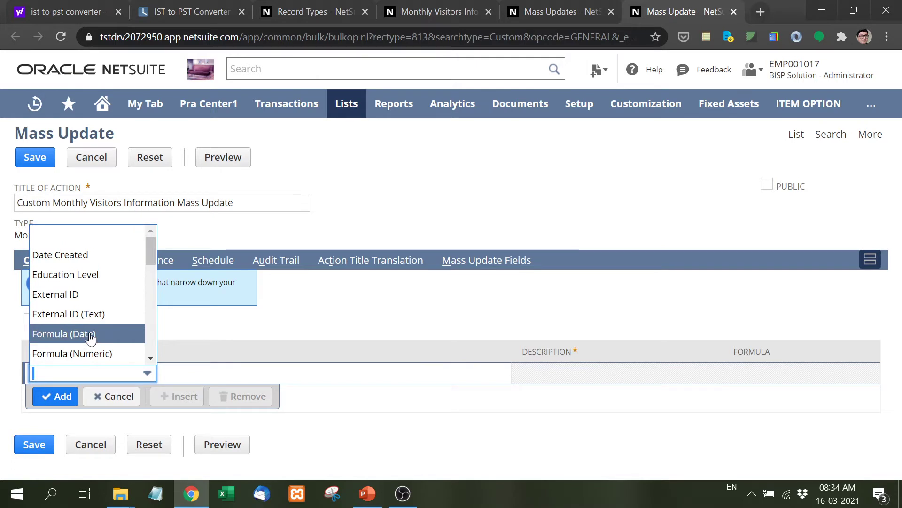
scroll(90, 338, down, 2)
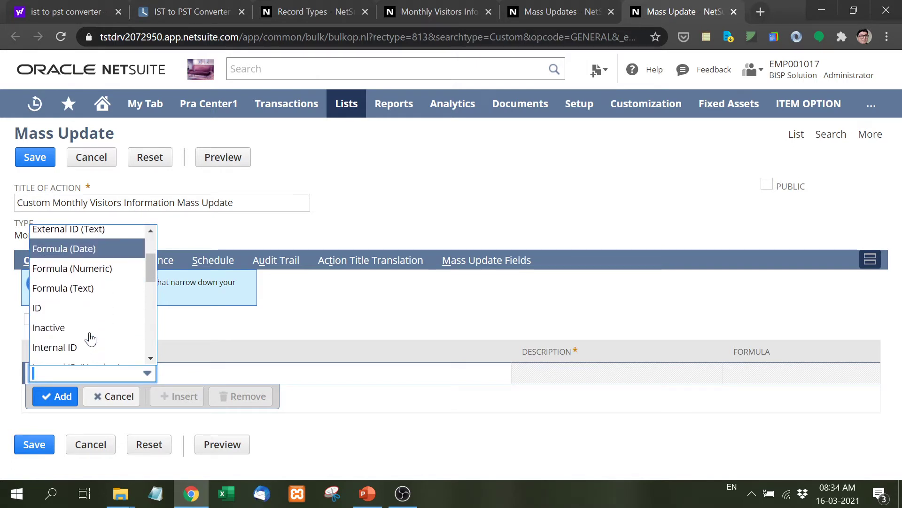
scroll(91, 338, down, 5)
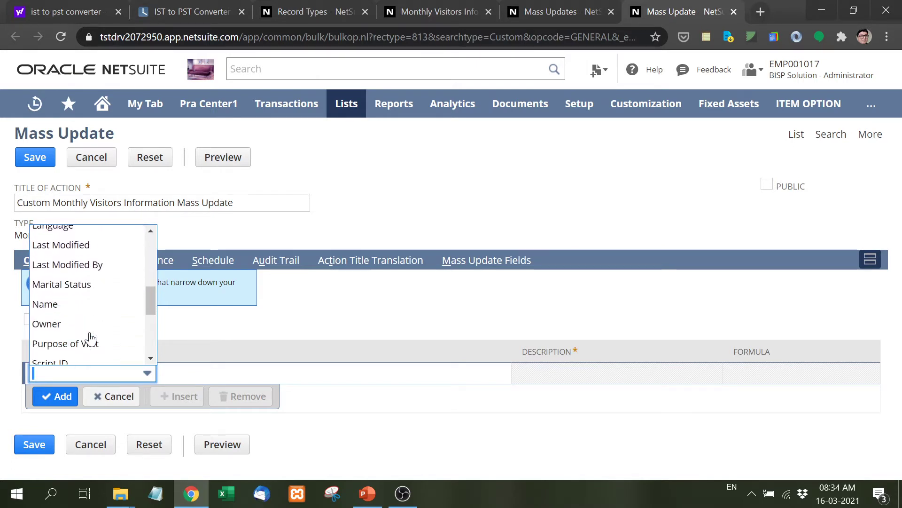
click(82, 284)
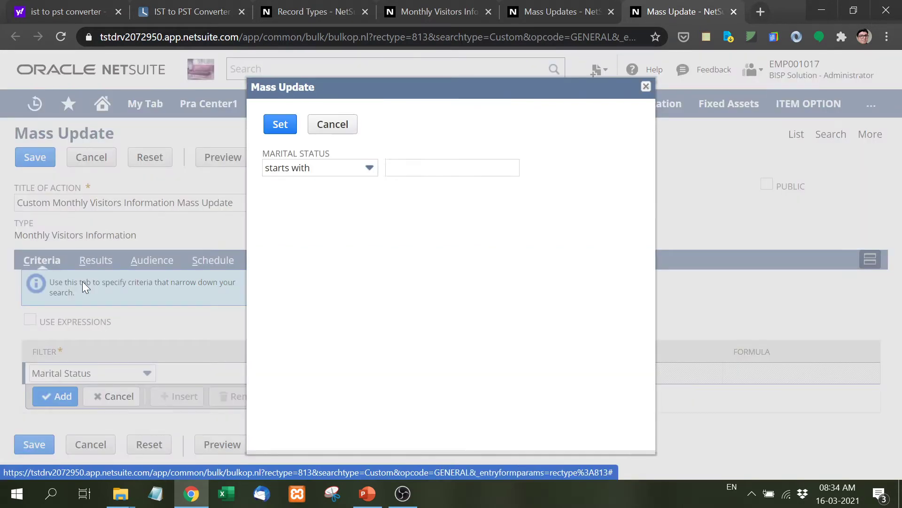
click(343, 169)
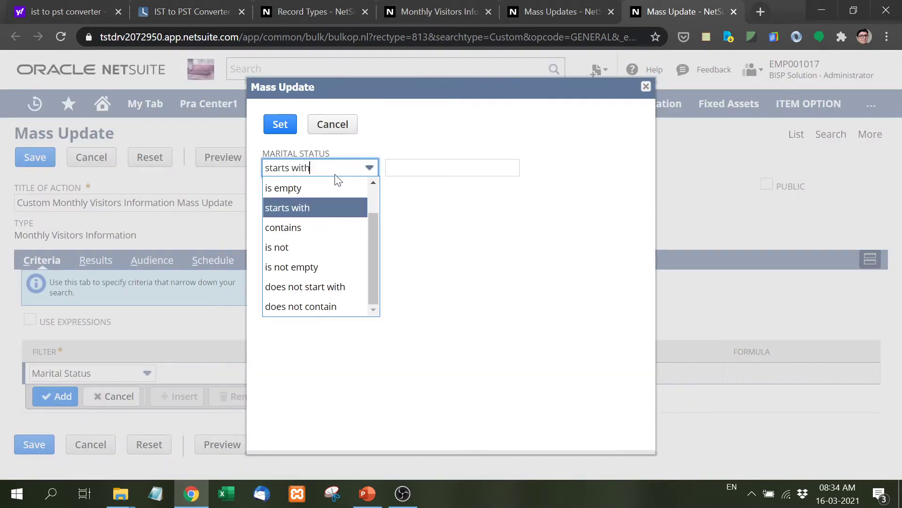
click(330, 189)
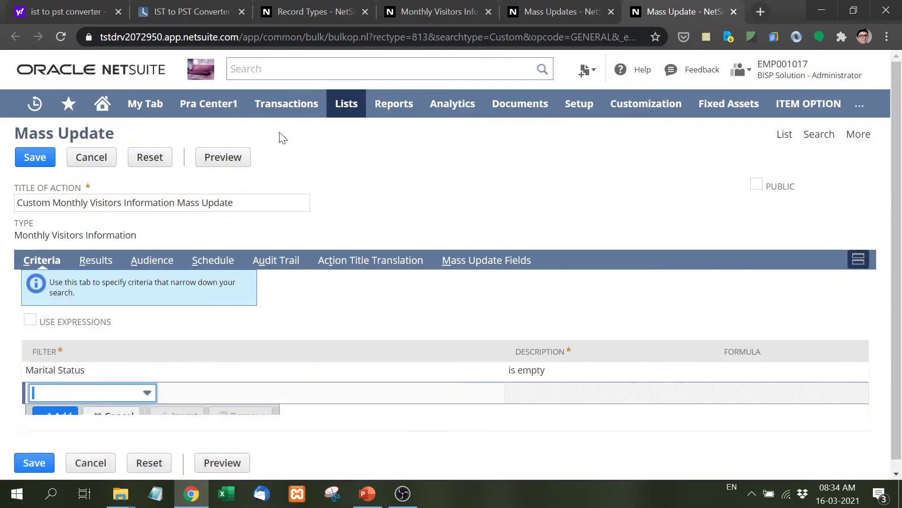
click(279, 130)
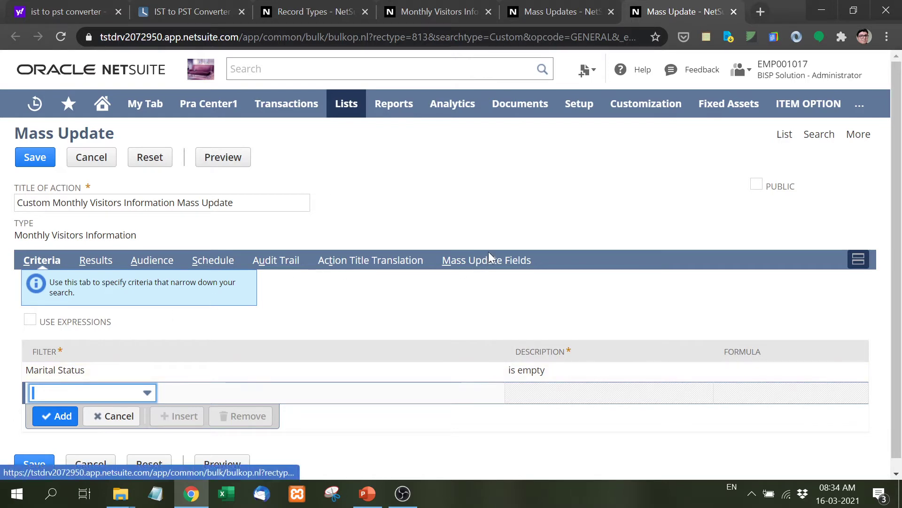
- Apply the value Single to the Marital Status field in the mass update and save it
click(486, 269)
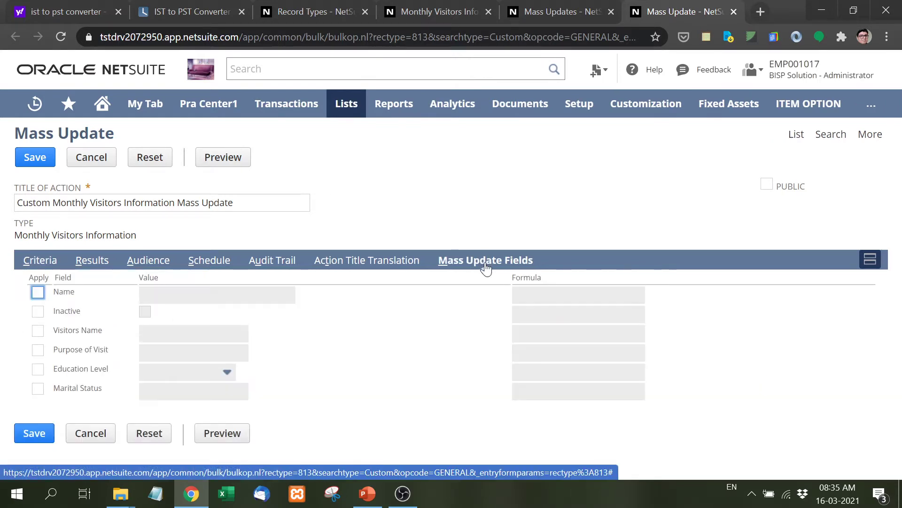
click(38, 389)
click(194, 391)
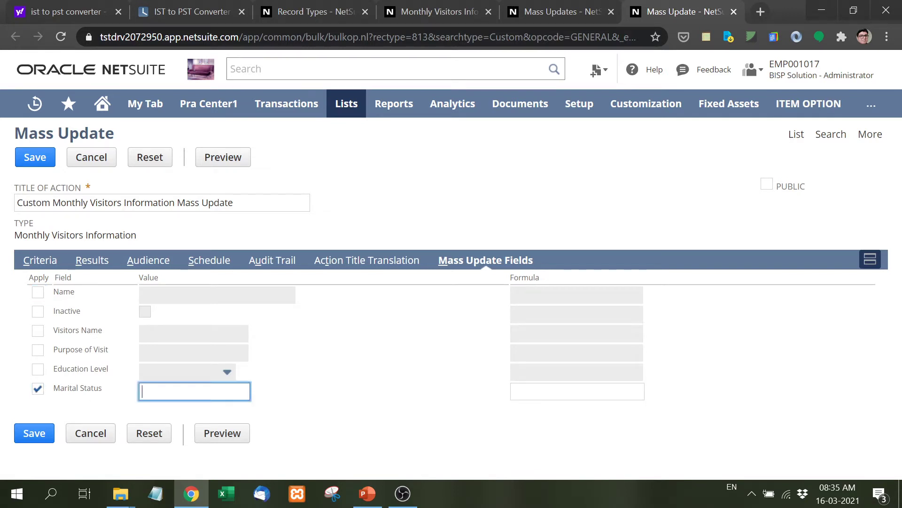
text(Single)
click(37, 440)
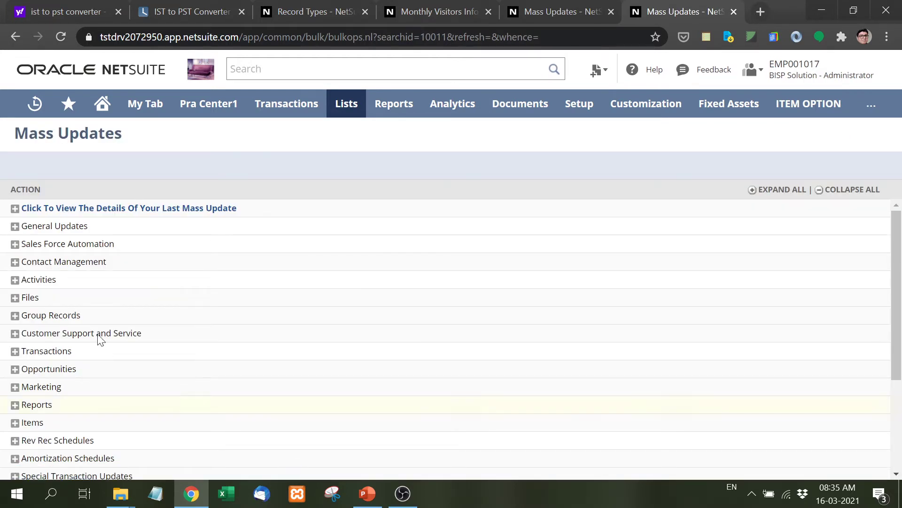
- Open the saved Custom Monthly Visitors Information Mass Update for editing in a separate browser tab
mouse_move(366, 106)
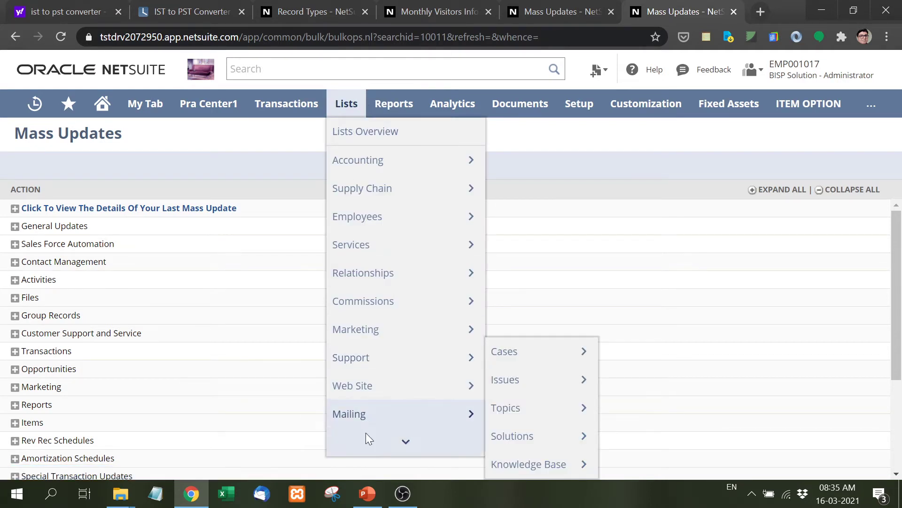
mouse_move(365, 442)
mouse_move(408, 390)
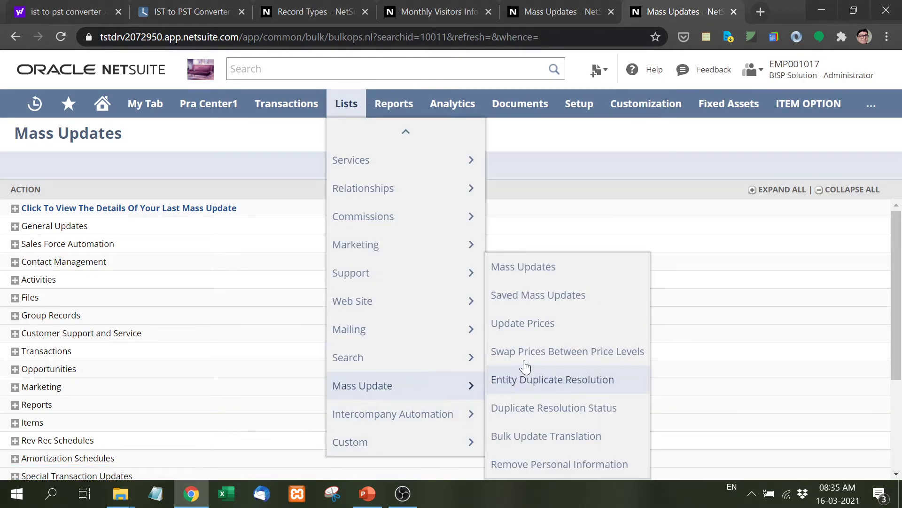
click(525, 296)
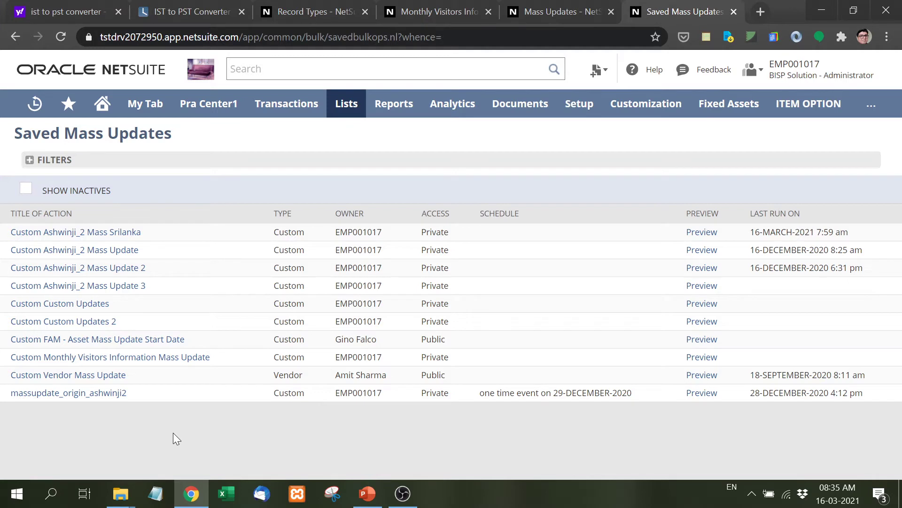
middle_click(172, 362)
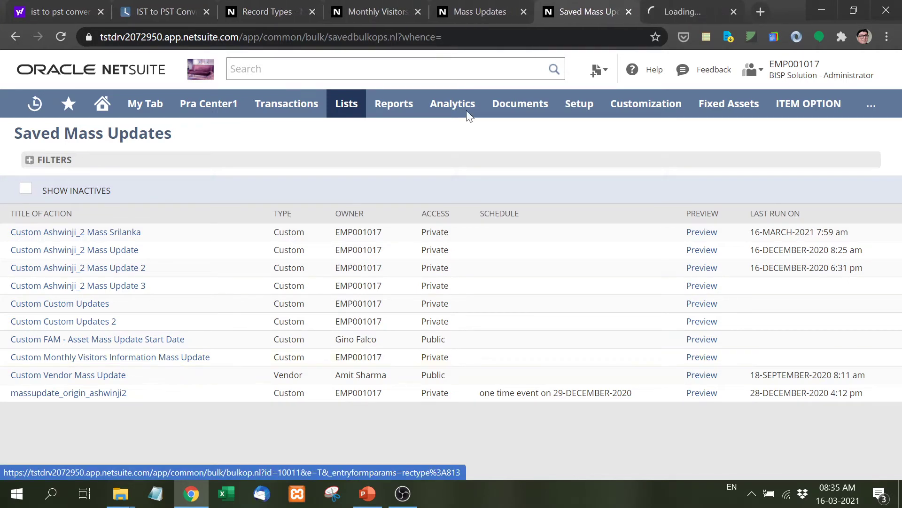
click(660, 7)
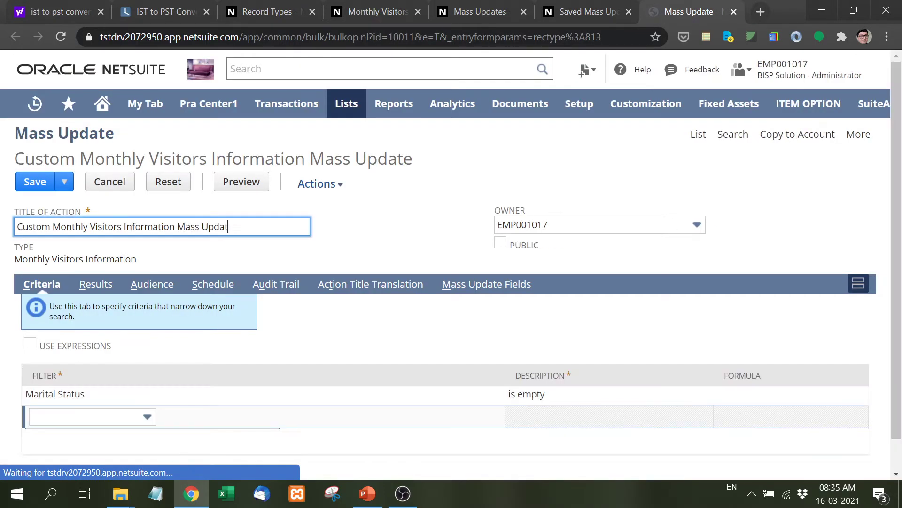
- Rename the mass update to Custom Monthly Visitors Information_updatemaritalstatus and save it
key(BackSpace)
key(BackSpace)
key(BackSpace)
key(BackSpace)
key(BackSpace)
key(BackSpace)
key(BackSpace)
key(BackSpace)
key(BackSpace)
key(BackSpace)
key(BackSpace)
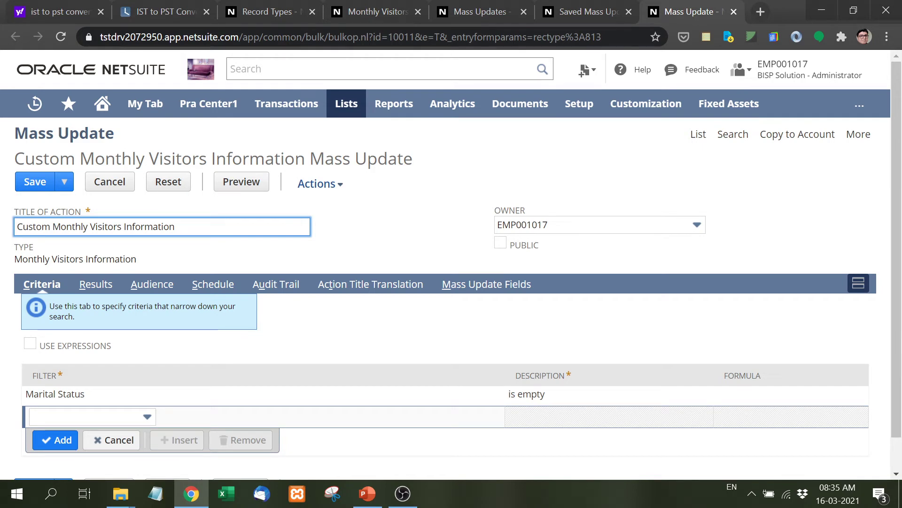
text(_updatemaritalstatus)
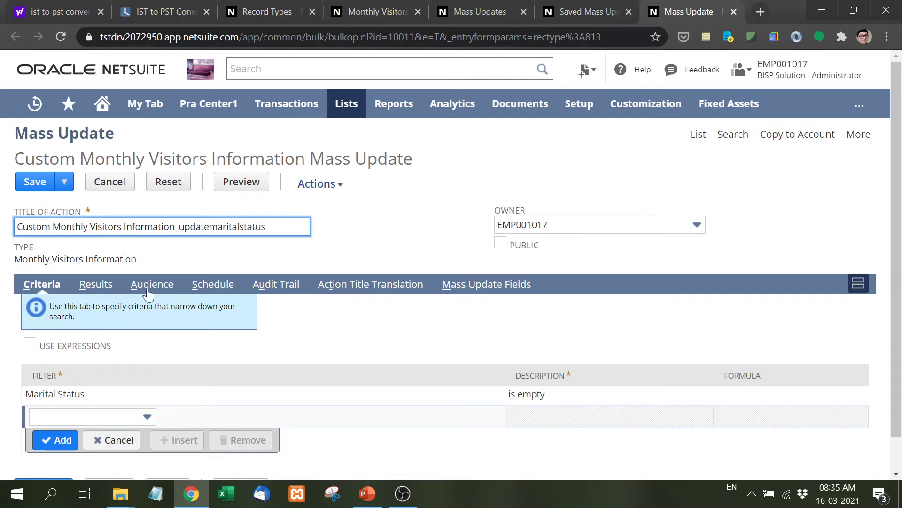
scroll(22, 419, down, 1)
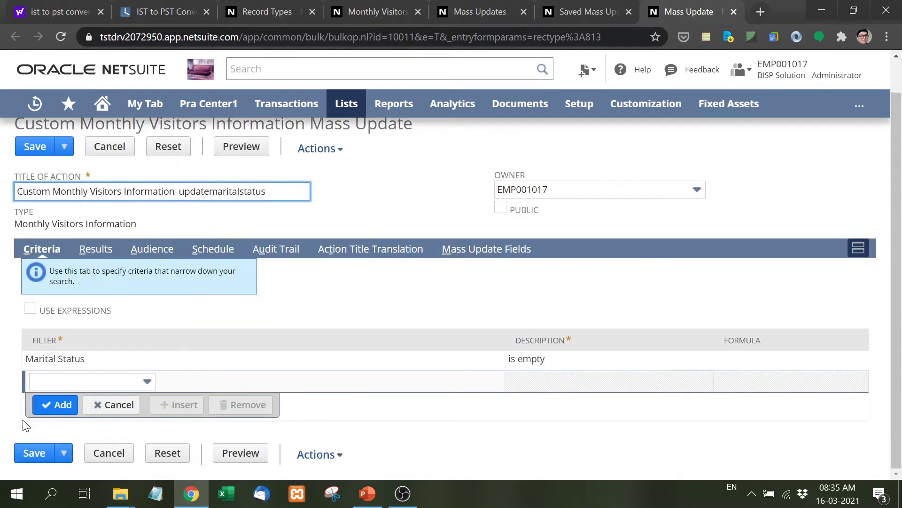
click(31, 455)
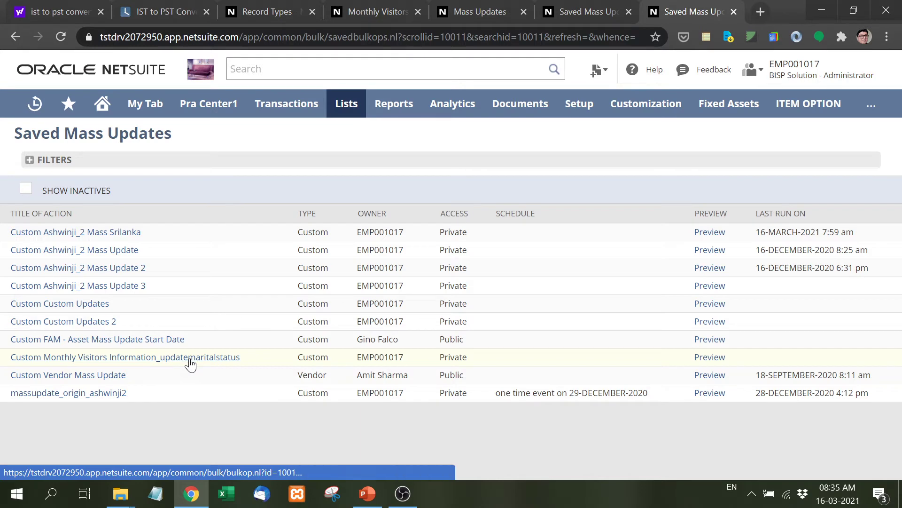
- Open the renamed mass update in a separate browser tab, preview the affected records and perform the update
middle_click(191, 363)
click(709, 2)
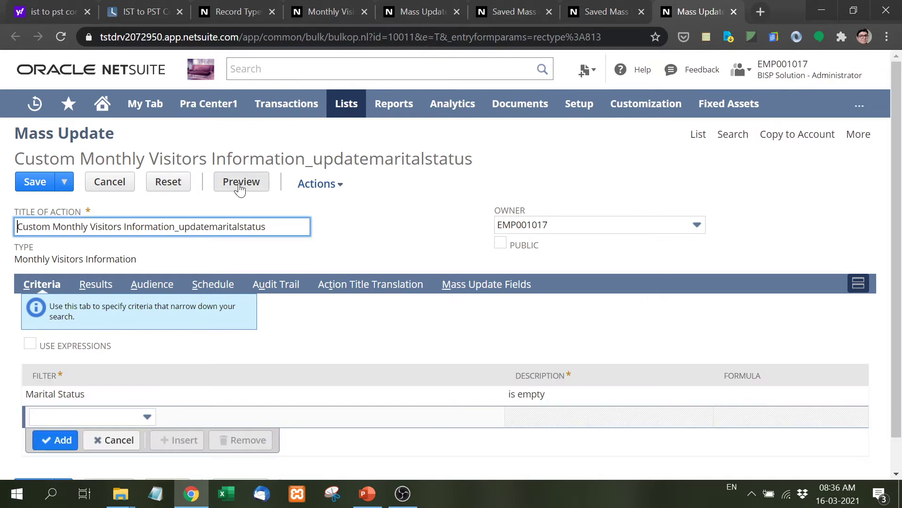
click(239, 187)
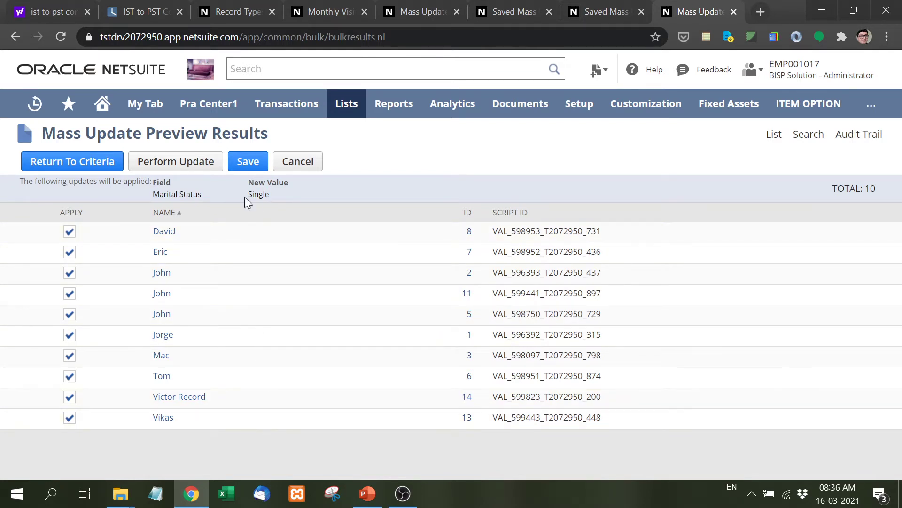
click(182, 166)
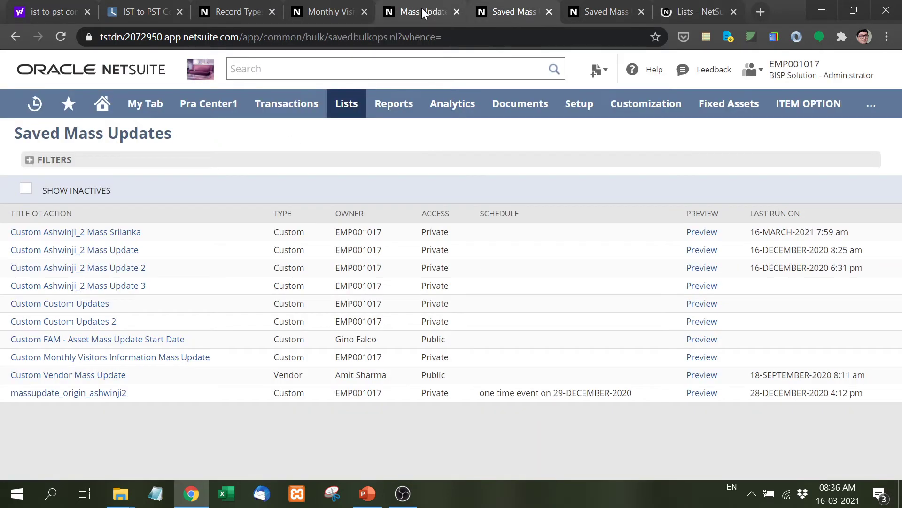
- Reload the Monthly Visitors Information list and check the Marital Status column for all records
click(327, 14)
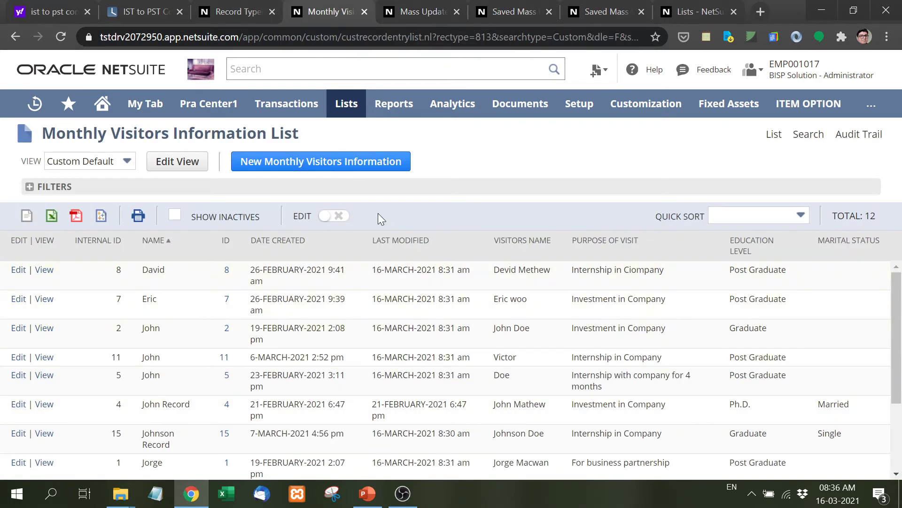
click(62, 38)
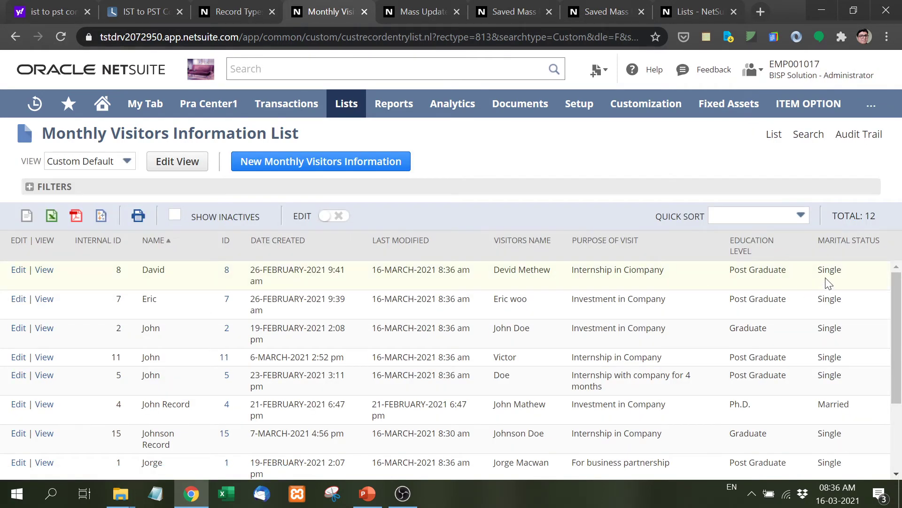
scroll(829, 338, down, 3)
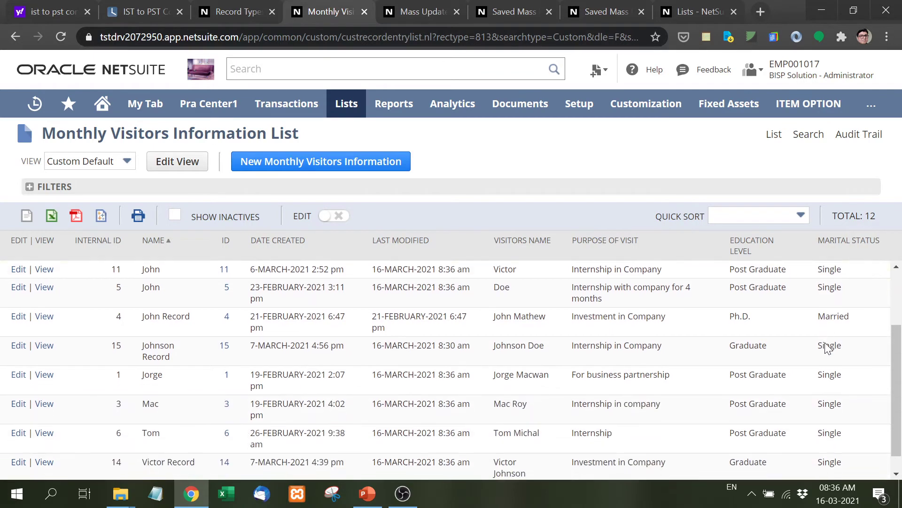
scroll(829, 338, up, 3)
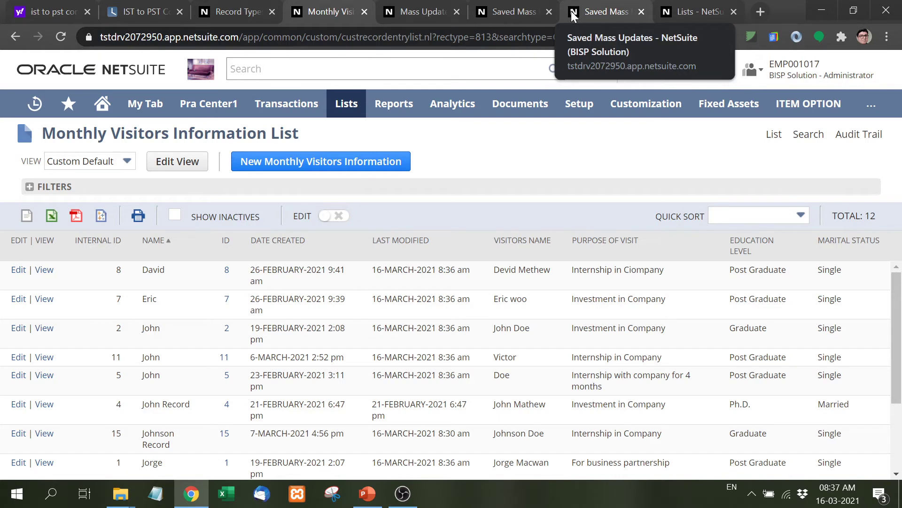
- Reopen Custom Monthly Visitors Information_updatemaritalstatus and change its Marital Status criterion to "starts with" single
click(695, 15)
click(611, 10)
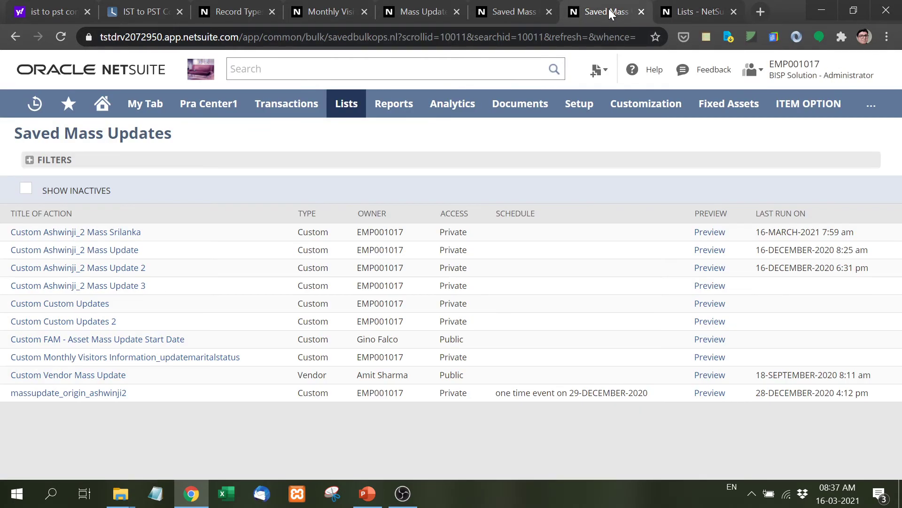
click(182, 358)
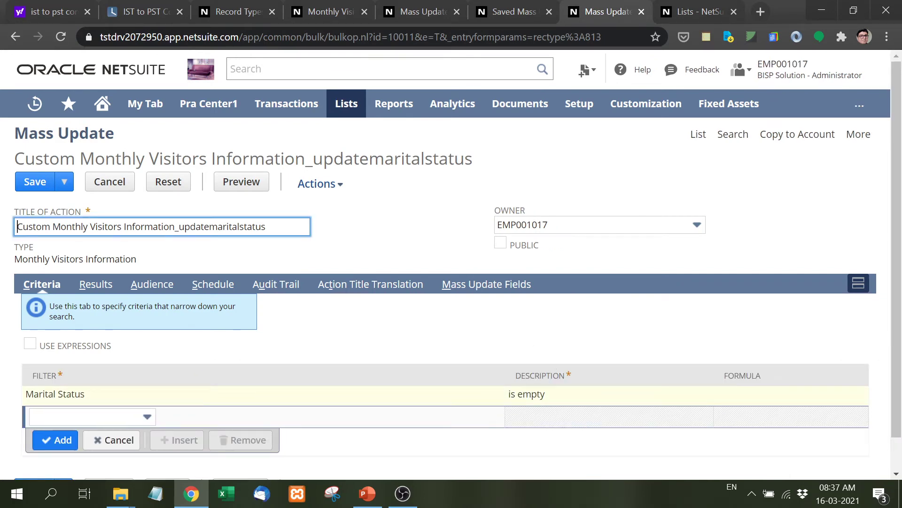
click(140, 395)
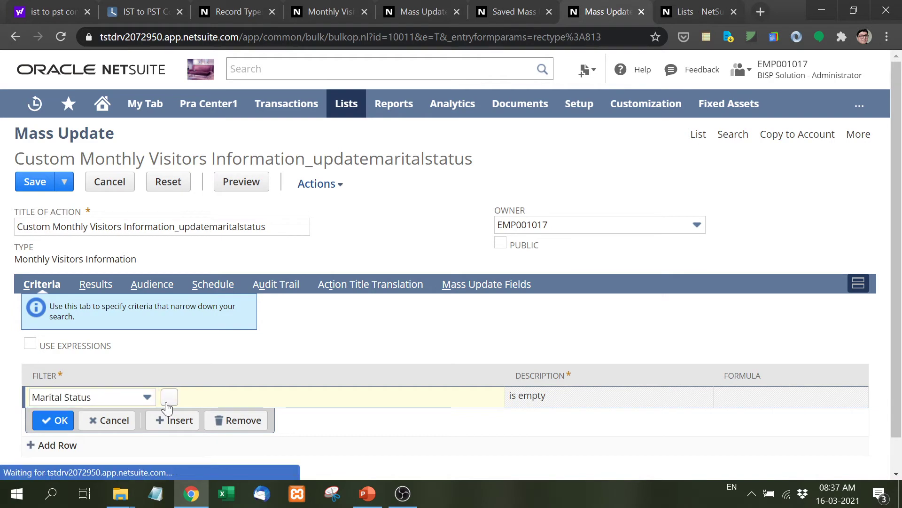
click(169, 399)
click(360, 177)
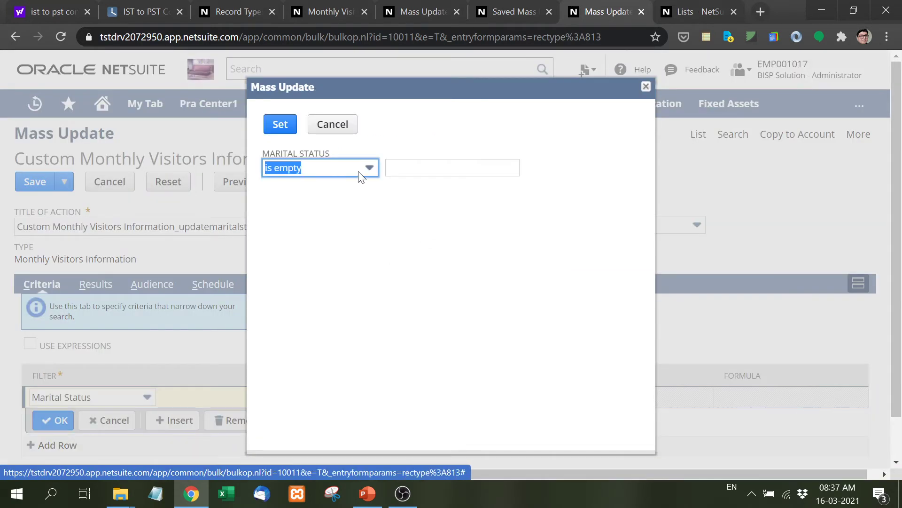
click(353, 171)
click(322, 210)
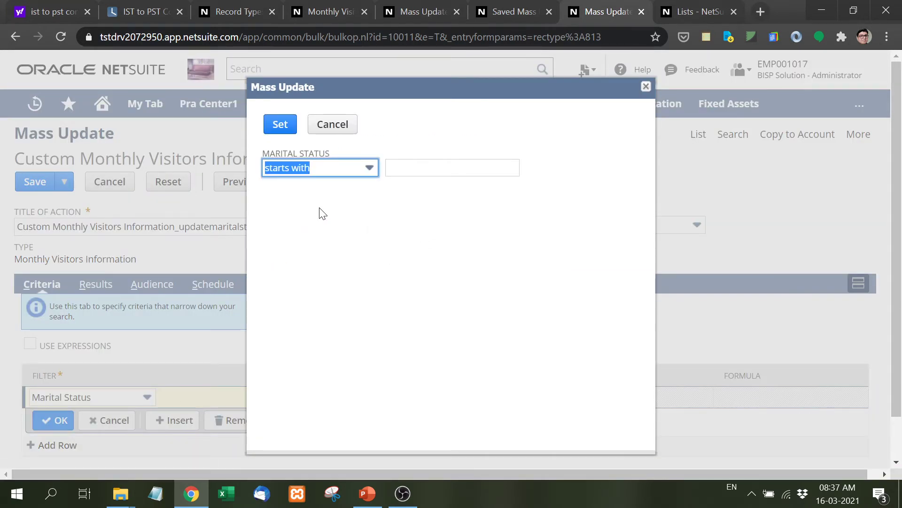
click(444, 175)
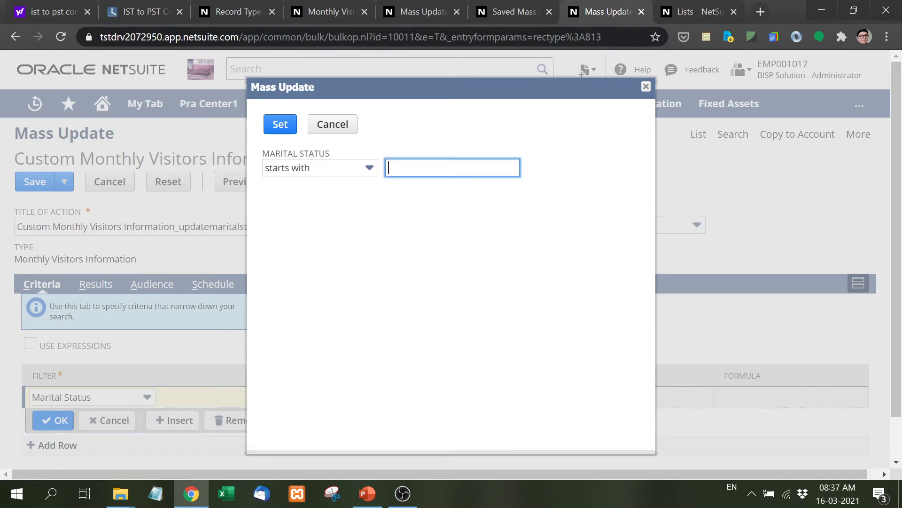
text(single)
click(279, 127)
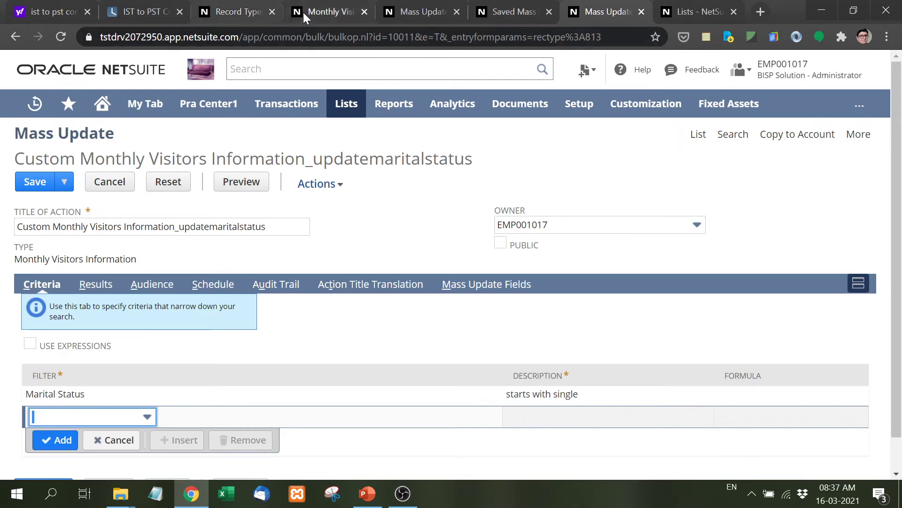
- Check the spelling of the status in the visitors list and correct the criterion's value to Single with a capital S
click(303, 12)
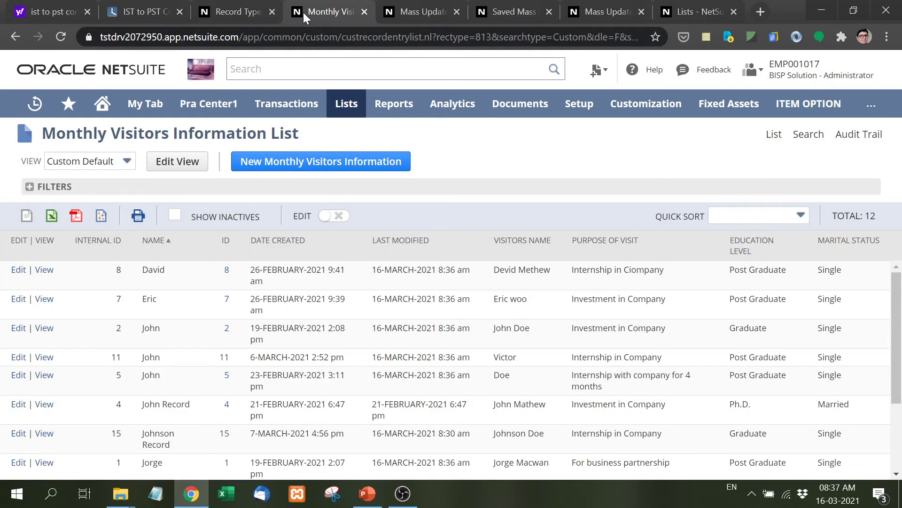
click(603, 13)
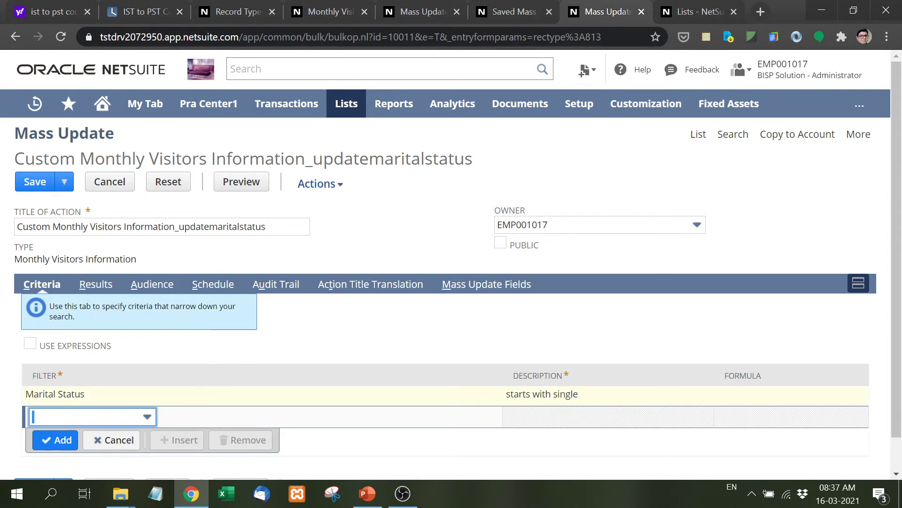
click(83, 394)
click(169, 397)
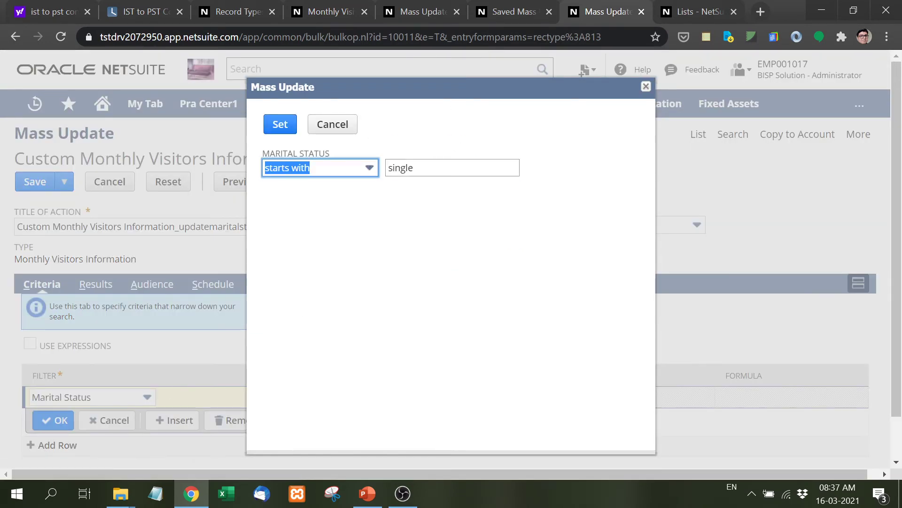
click(392, 168)
key(BackSpace)
text(S)
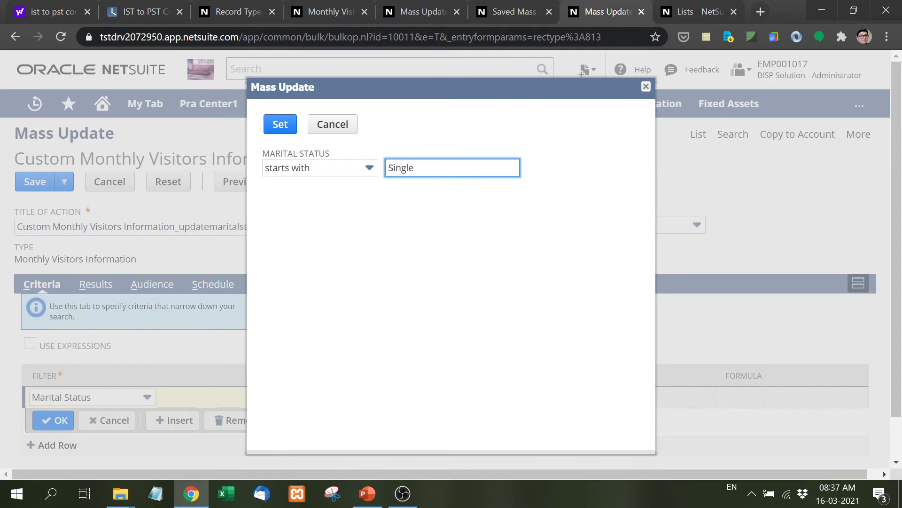
click(275, 131)
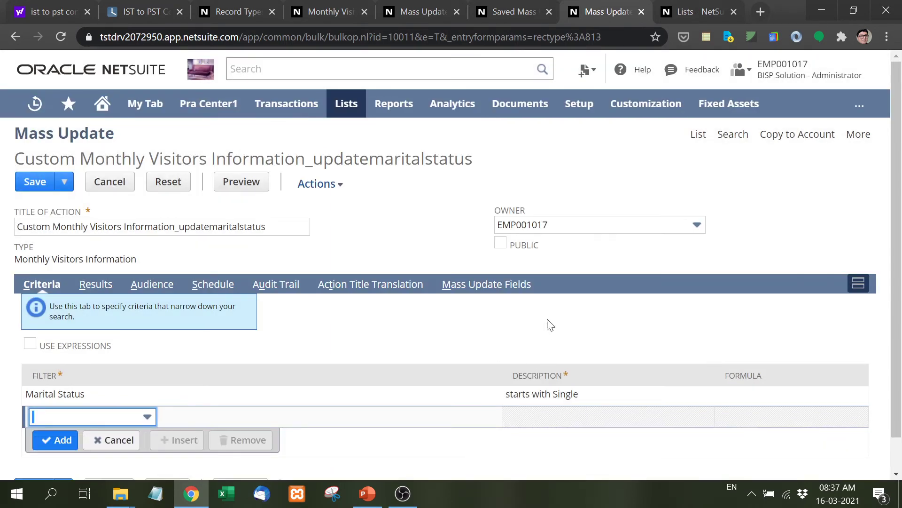
- Set the mass update's new Marital Status value to Married and save it
click(489, 289)
click(188, 415)
drag(167, 416, 129, 428)
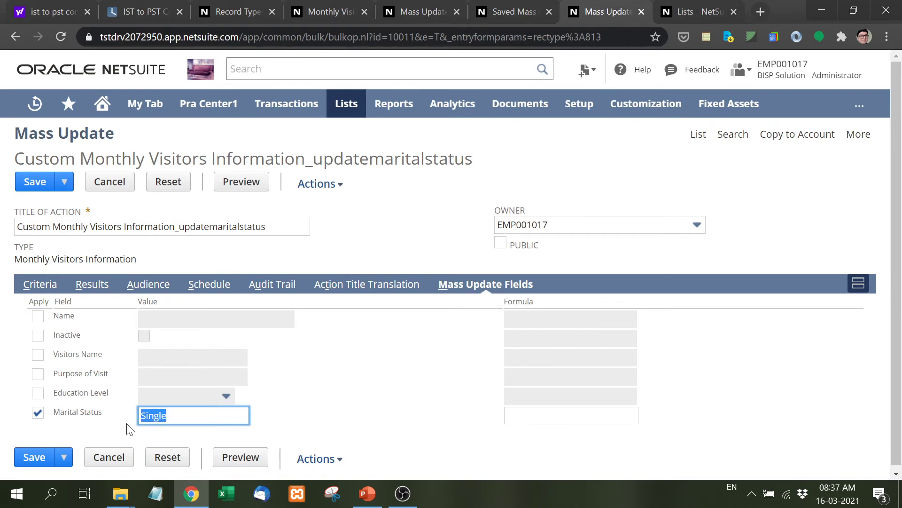
text(Married)
click(29, 458)
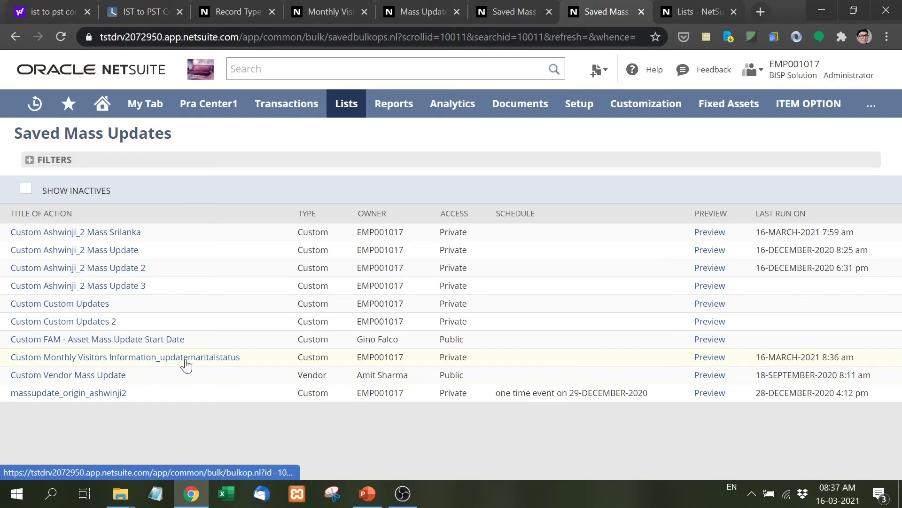
- Open the saved marital status mass update in a separate browser tab, preview the matching records and perform the update
ctrl+click(186, 357)
click(600, 11)
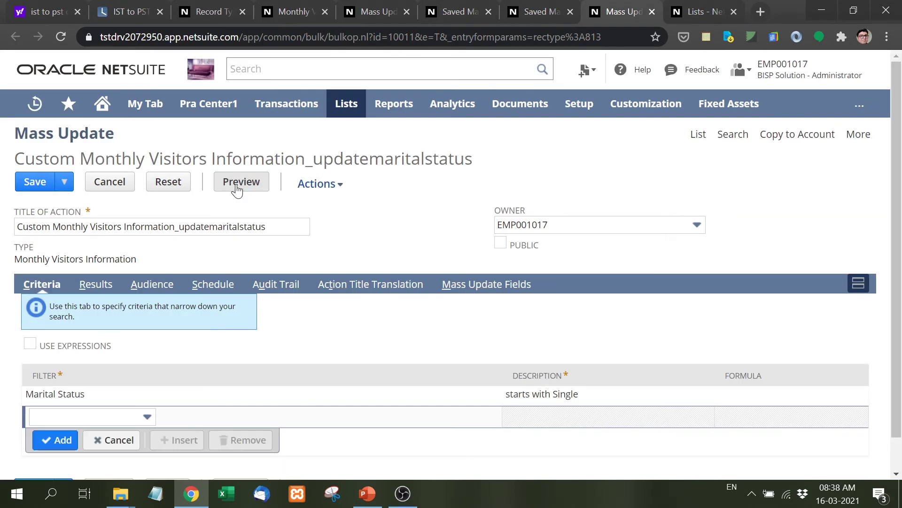
click(237, 188)
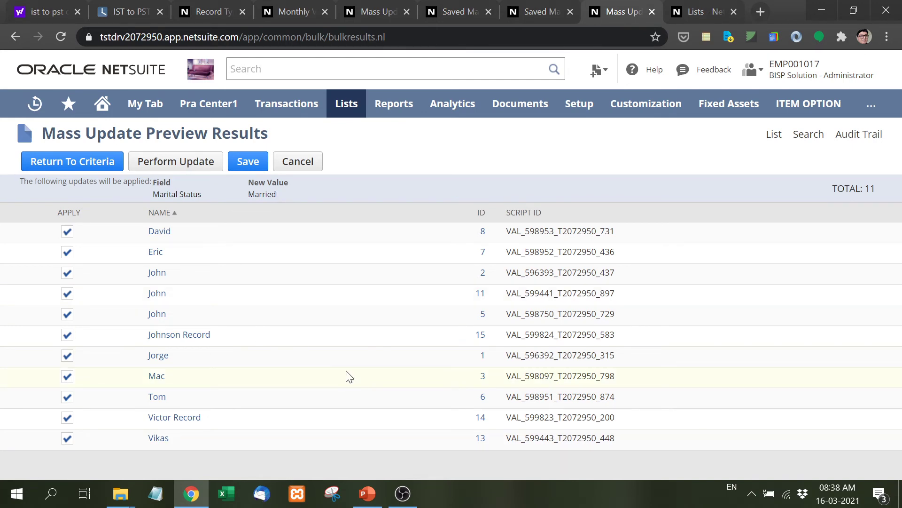
click(163, 167)
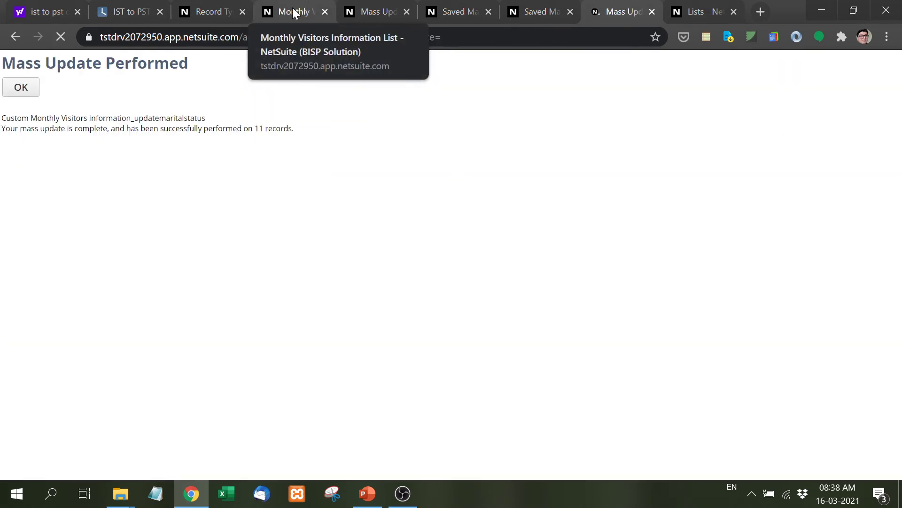
click(22, 87)
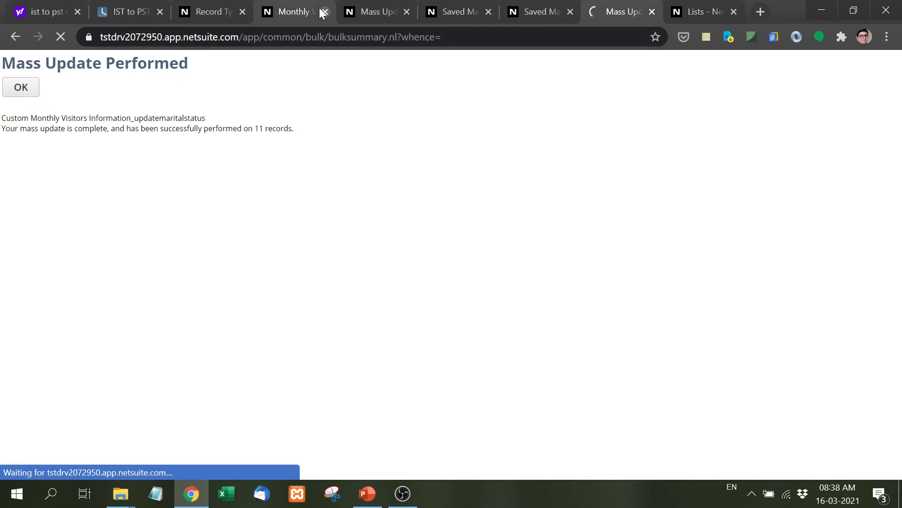
- Refresh the Monthly Visitors Information list and review the Marital Status values after the second mass update
click(319, 12)
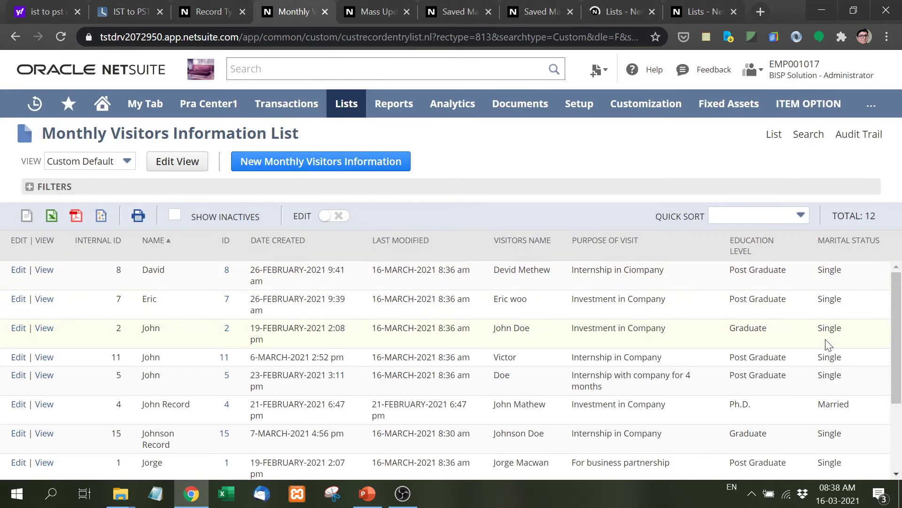
click(60, 38)
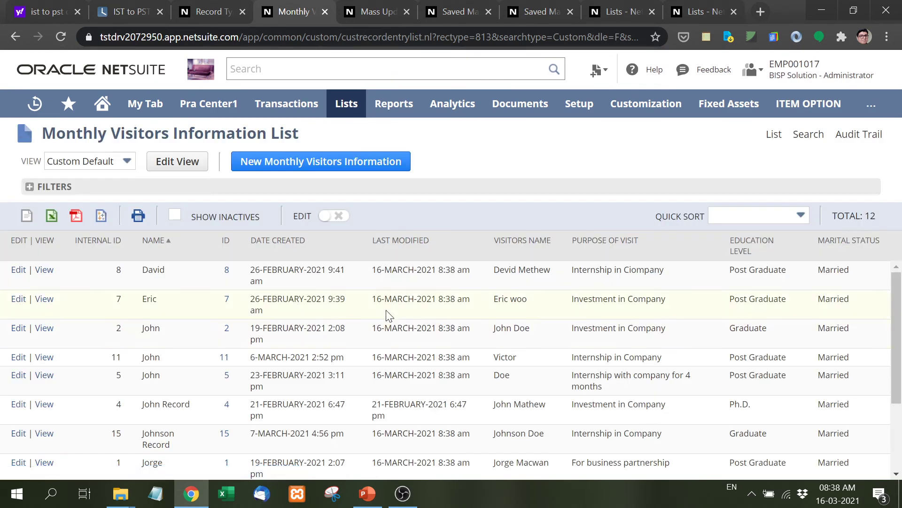
scroll(833, 389, down, 2)
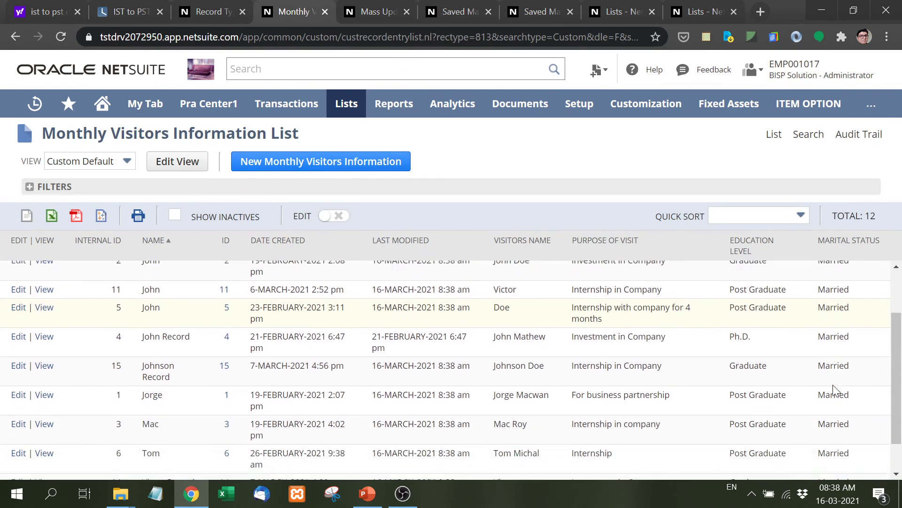
scroll(834, 389, up, 2)
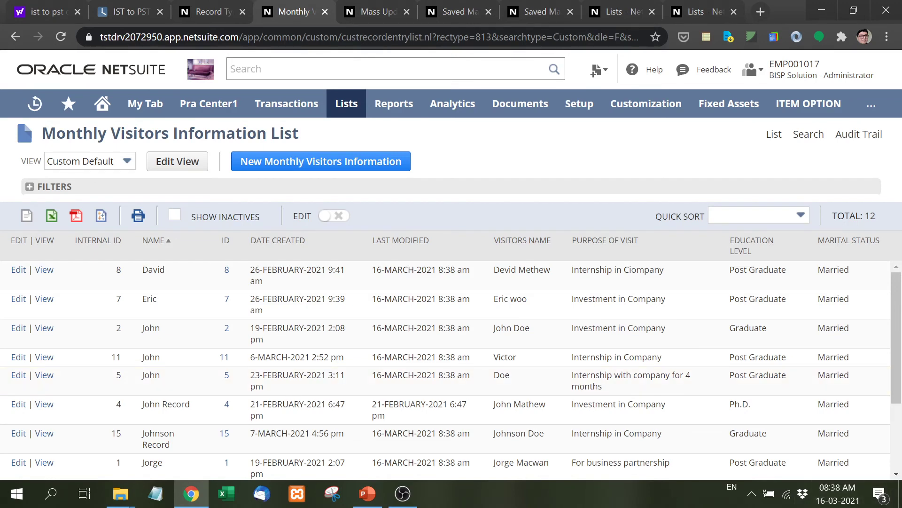
- Switch to PowerPoint and present the Mass Updates slide show at the "What is Mass Updates ?" slide
click(374, 502)
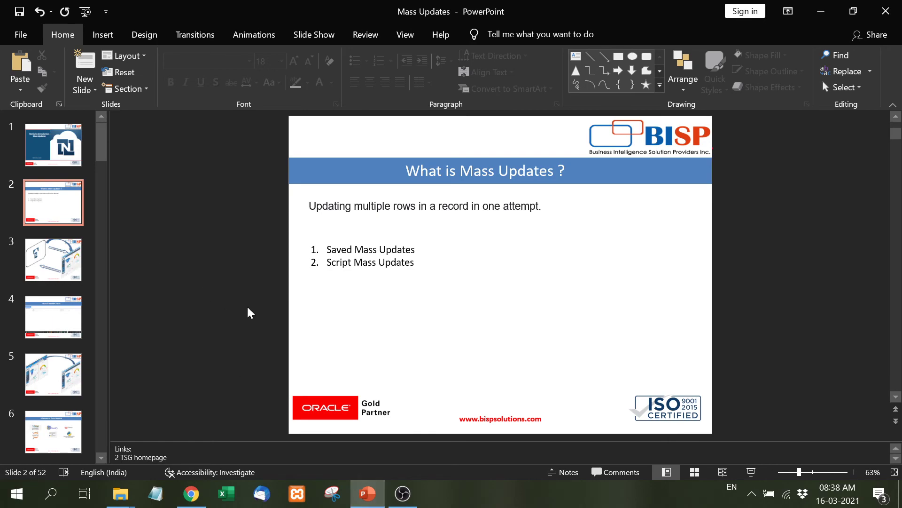
key(F5)
key(Right)
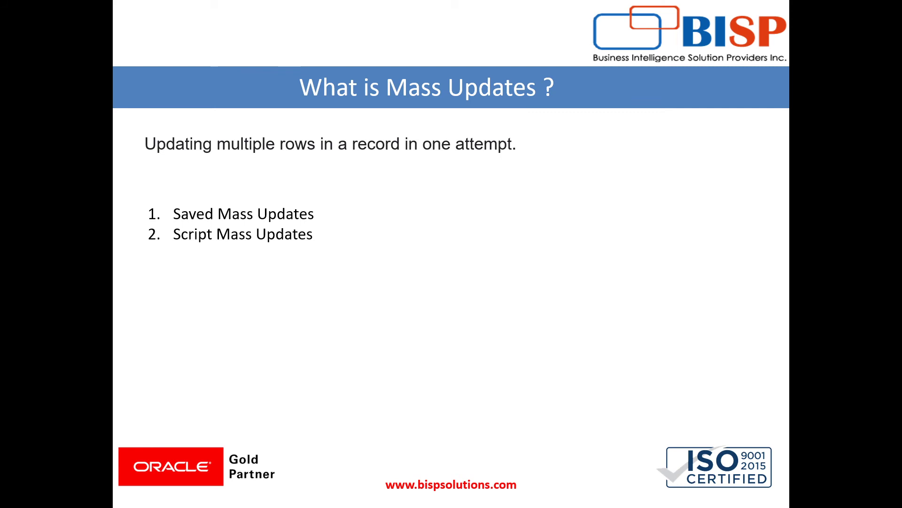
- End the slide show, switch to NetSuite in Chrome and open the saved Custom Monthly Visitors Information_updatemaritalstatus mass update in a separate browser tab
key(Escape)
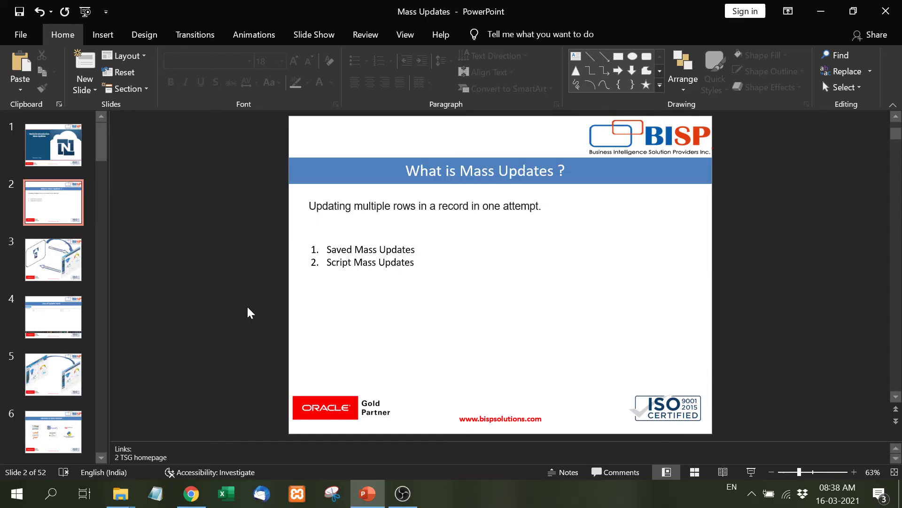
click(192, 494)
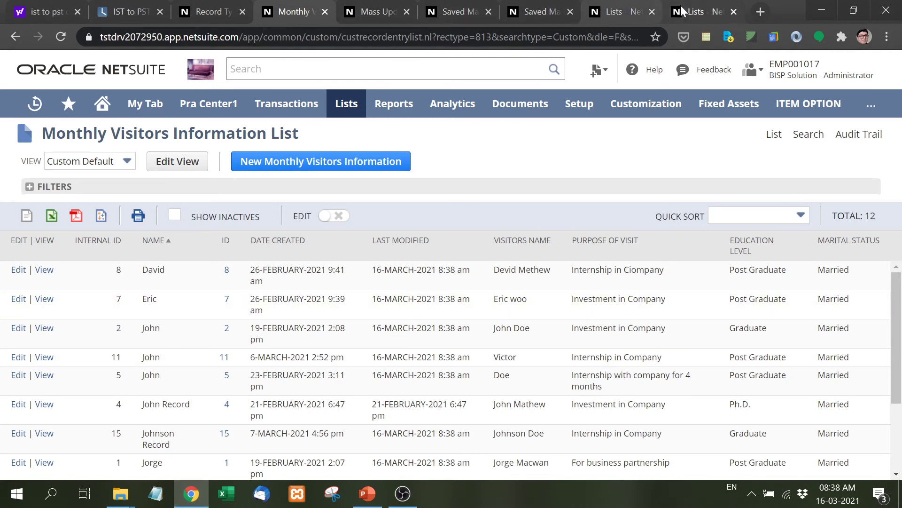
click(696, 11)
click(619, 7)
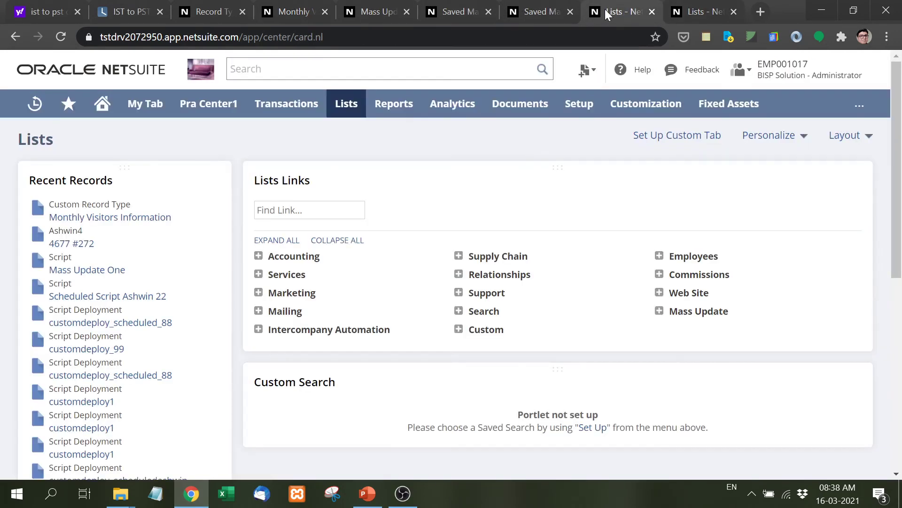
click(535, 11)
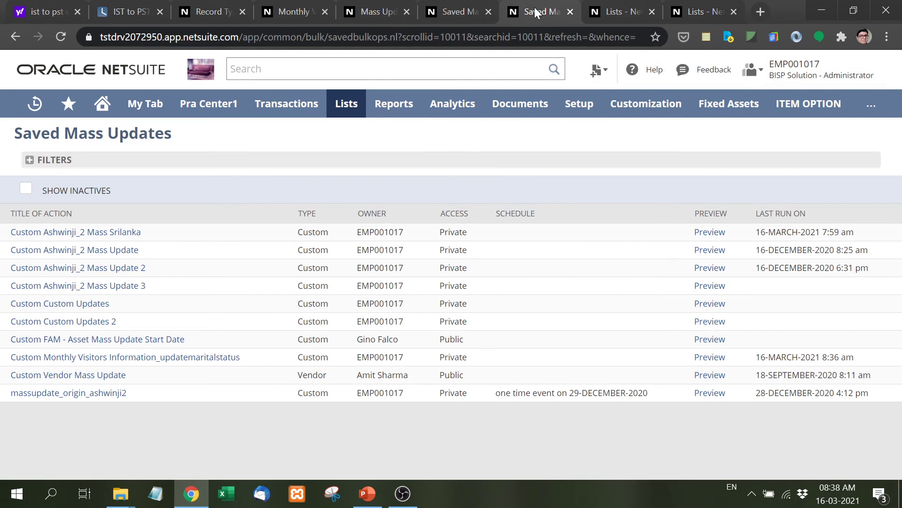
middle_click(232, 358)
click(565, 6)
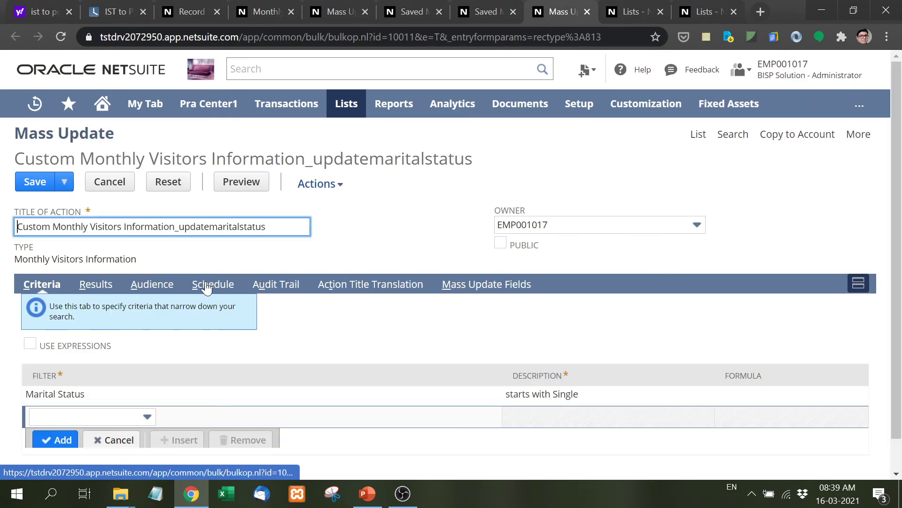
- Examine the mass update's schedule settings, including the event frequency options, series dates and run history
click(207, 287)
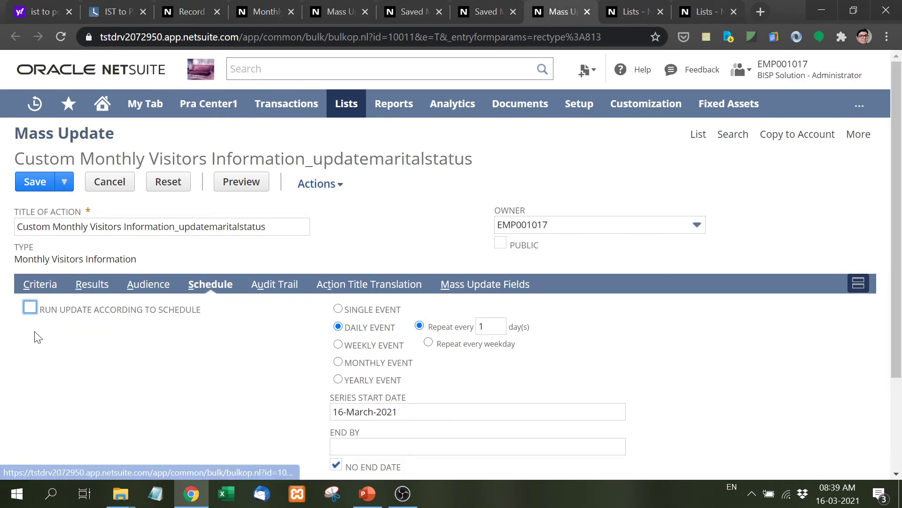
scroll(292, 375, down, 3)
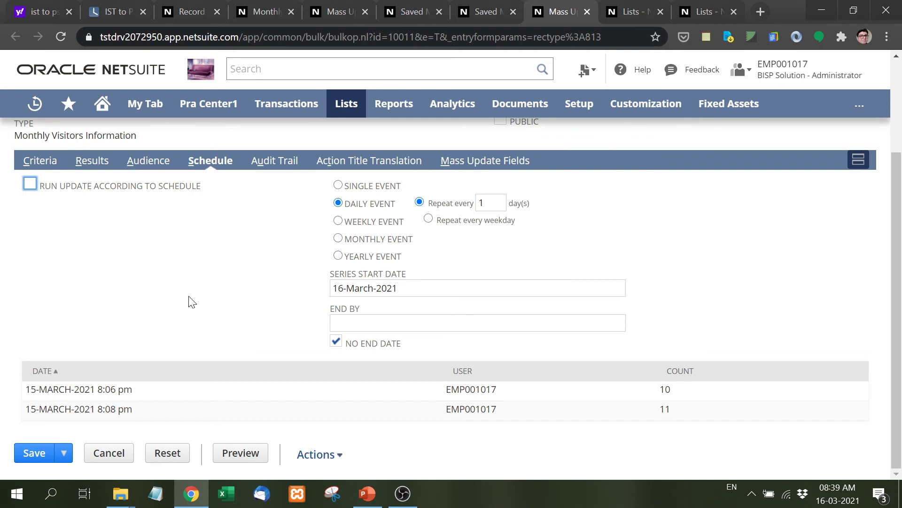
scroll(191, 301, up, 3)
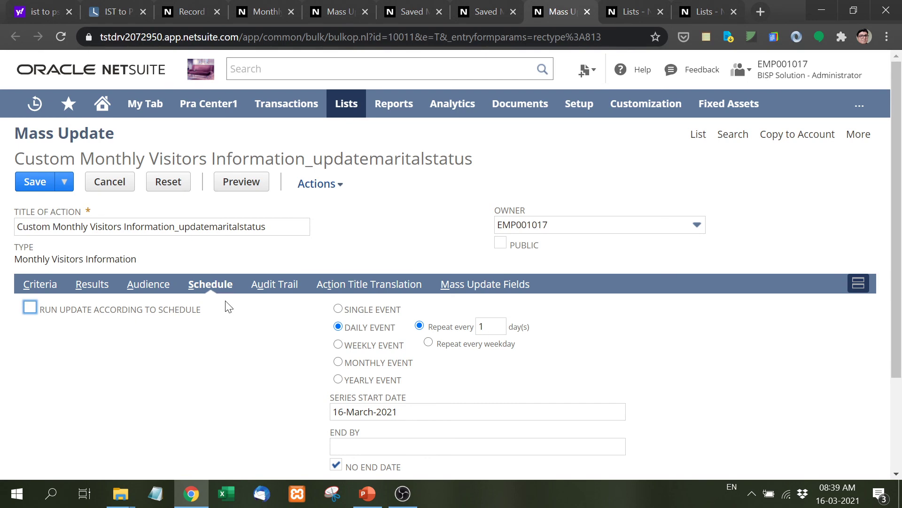
- Switch back to PowerPoint and resume the slide show from the "What is Mass Updates ?" slide
click(367, 494)
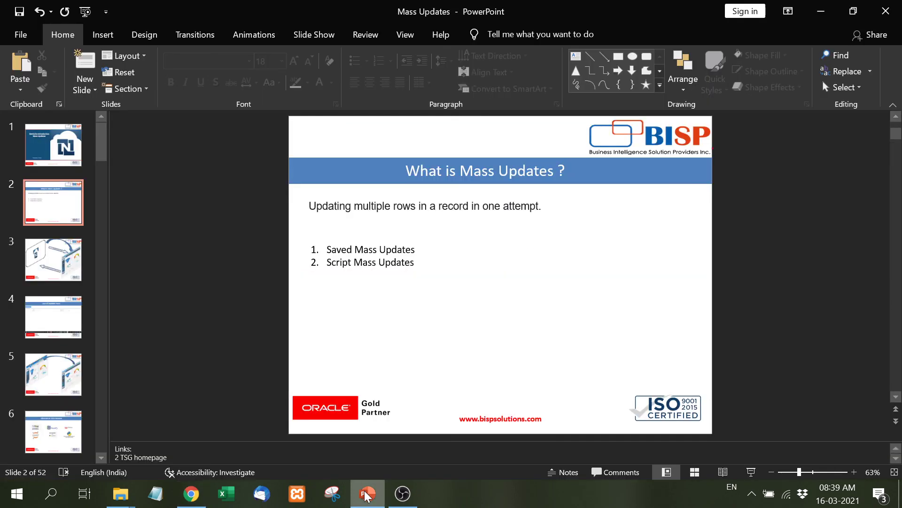
key(shift+F5)
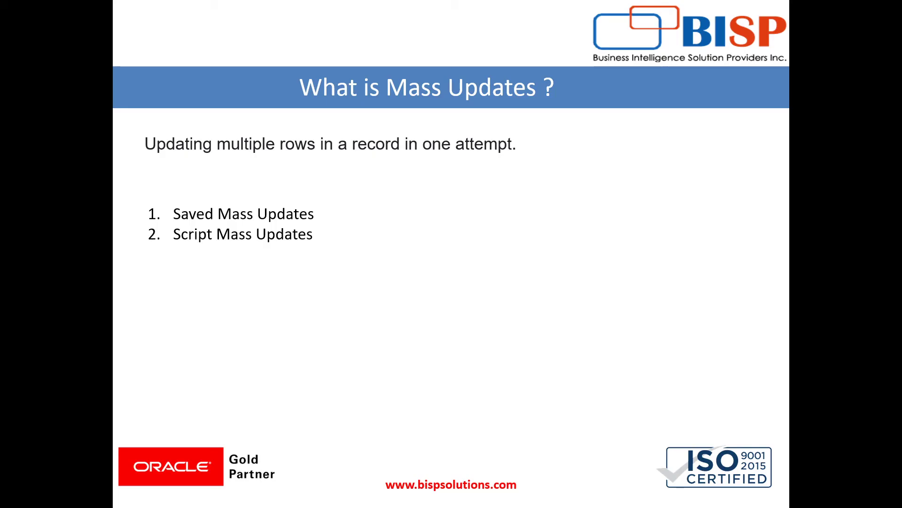